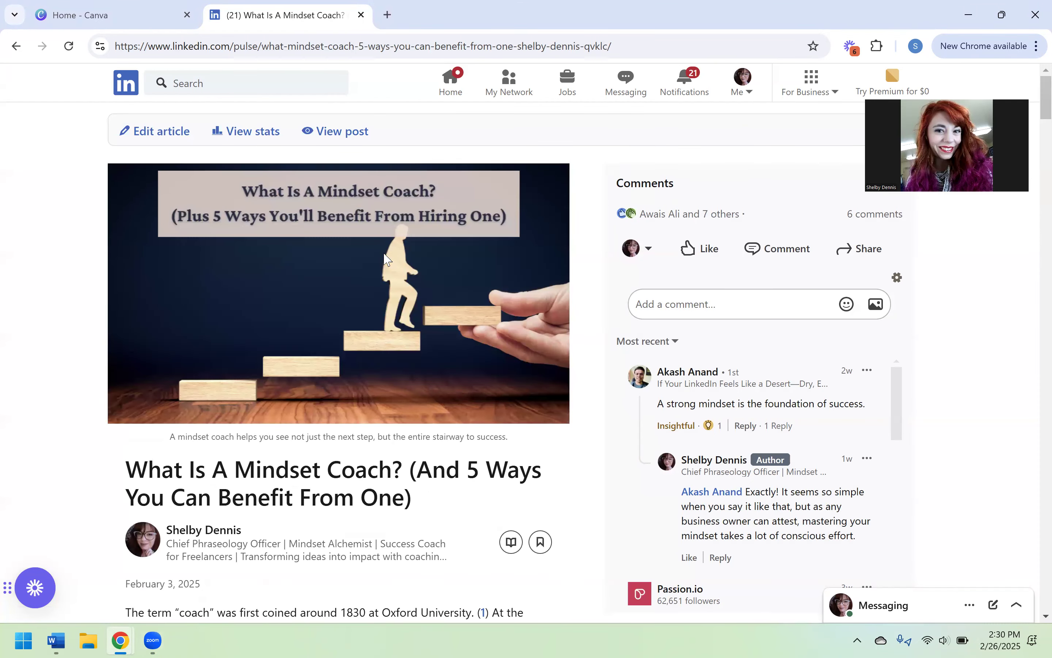
# - Examine the "What Is A Mindset Coach?" LinkedIn article from start to end, including its title image, in-text images and captions
pyautogui.scroll(-7, 65, 367)
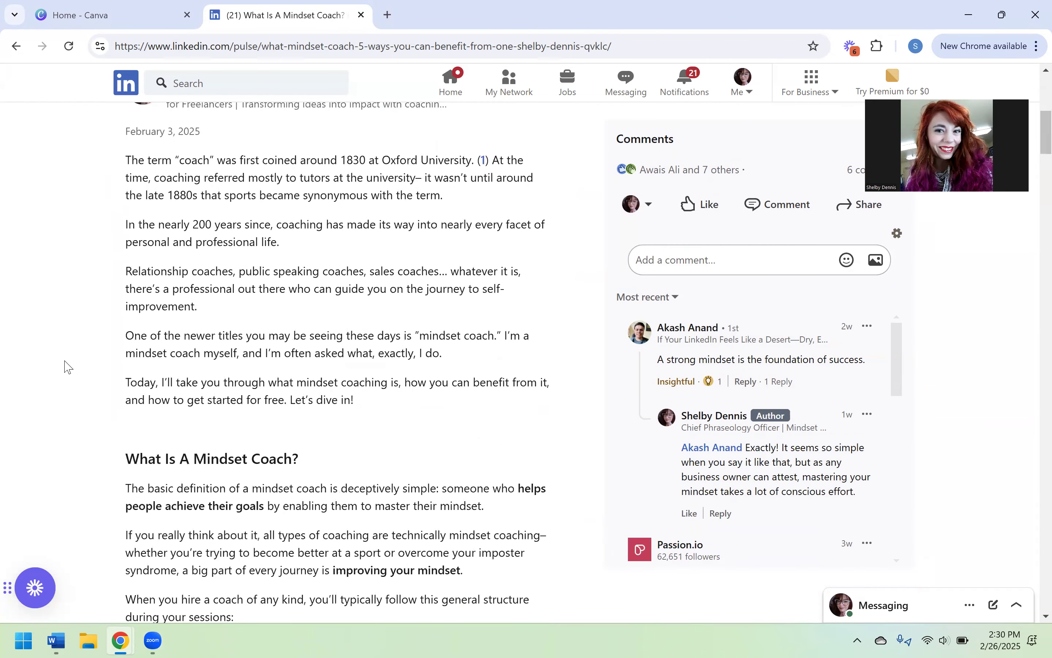
pyautogui.scroll(-8, 65, 367)
pyautogui.scroll(-8, 202, 263)
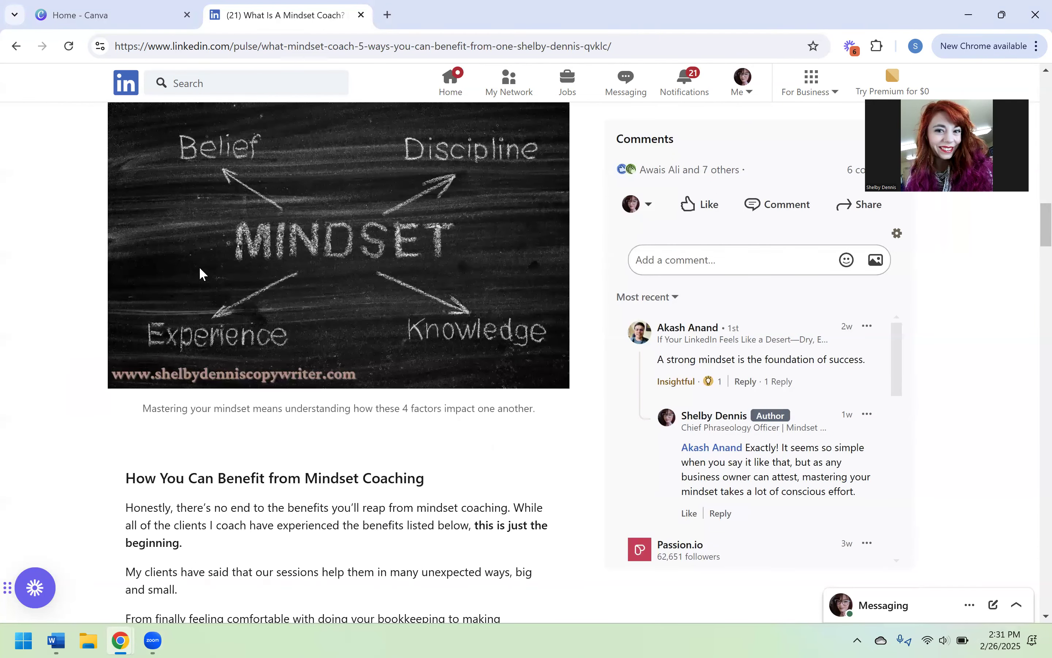
pyautogui.scroll(-5, 264, 245)
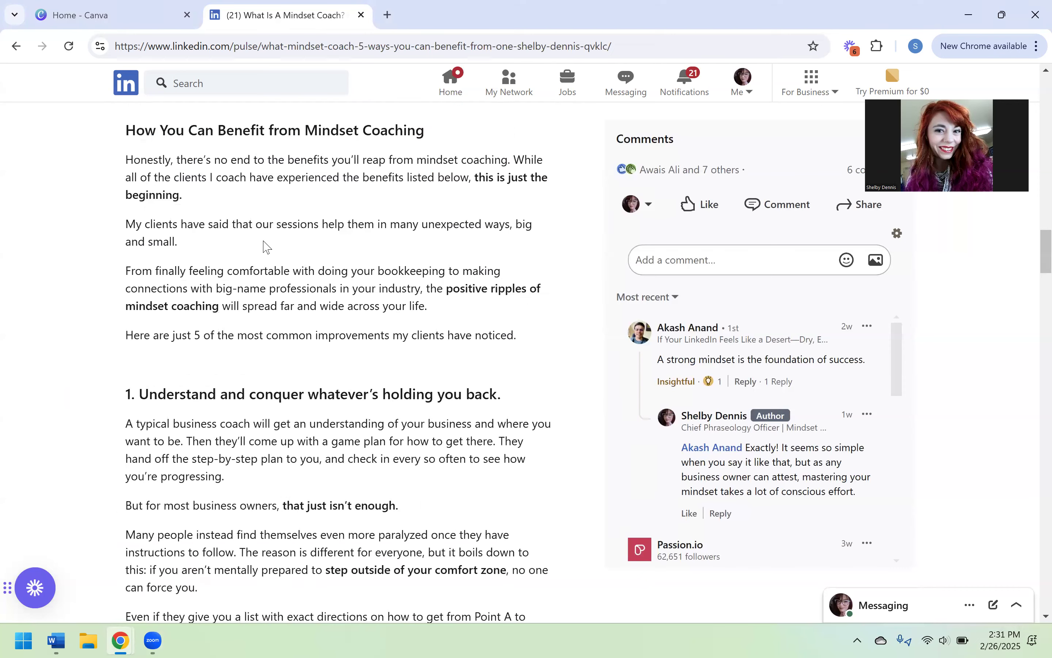
pyautogui.scroll(-8, 263, 244)
pyautogui.scroll(-10, 264, 244)
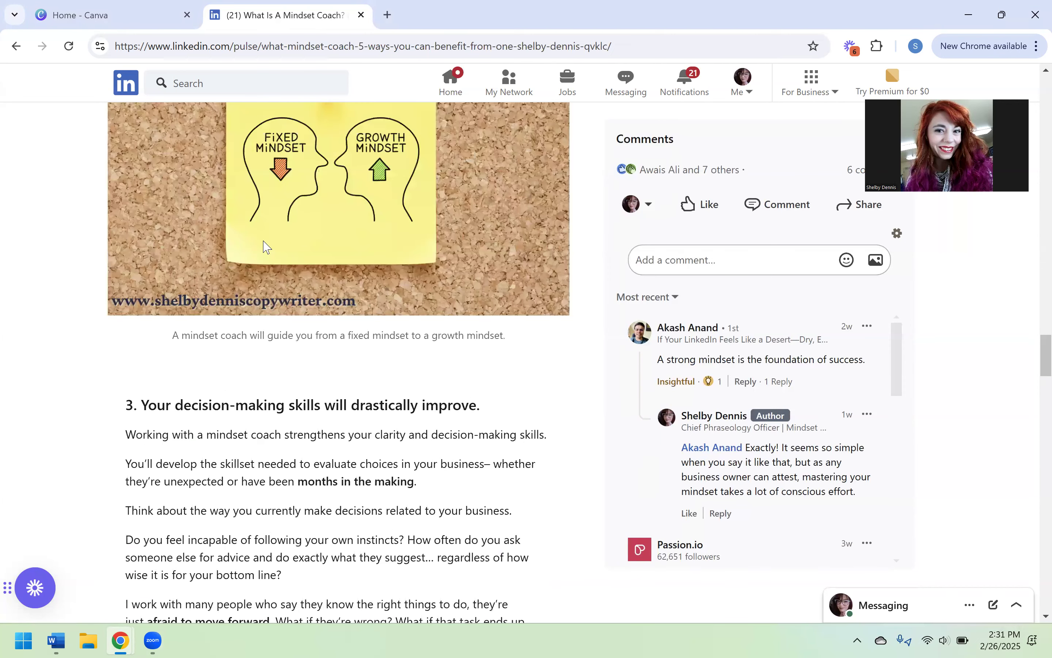
pyautogui.scroll(-10, 264, 244)
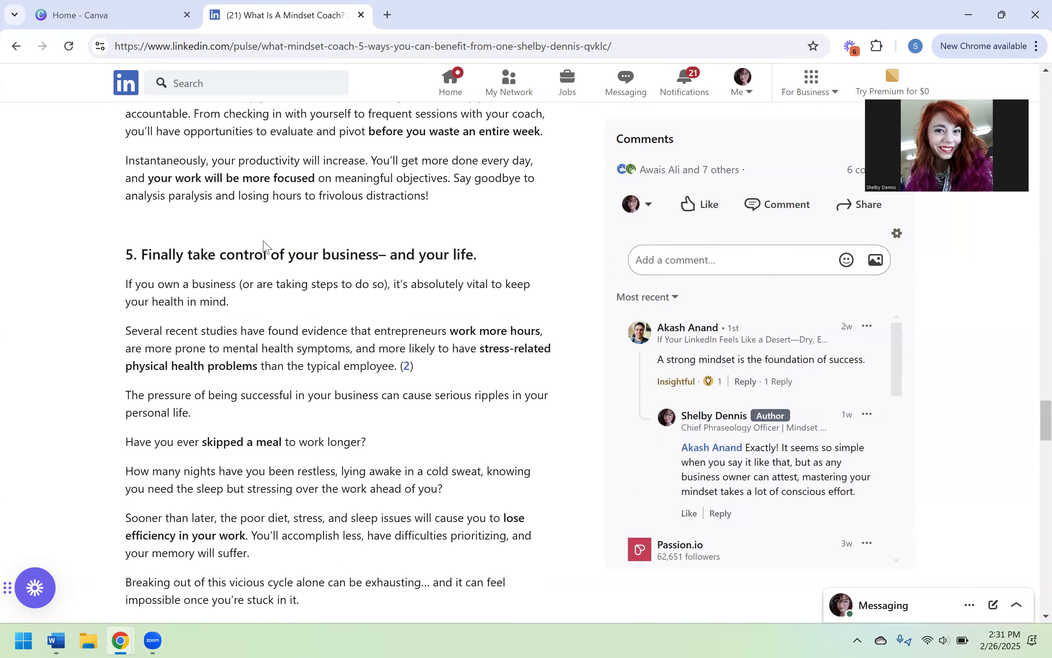
pyautogui.scroll(-10, 202, 348)
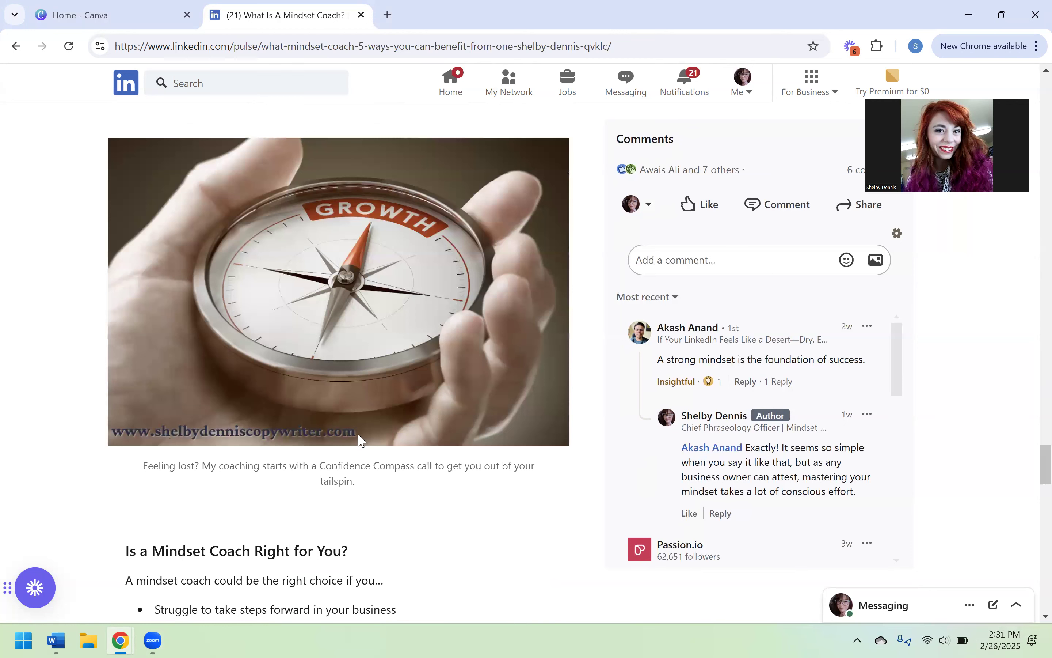
pyautogui.scroll(-4, 460, 453)
pyautogui.scroll(-10, 460, 452)
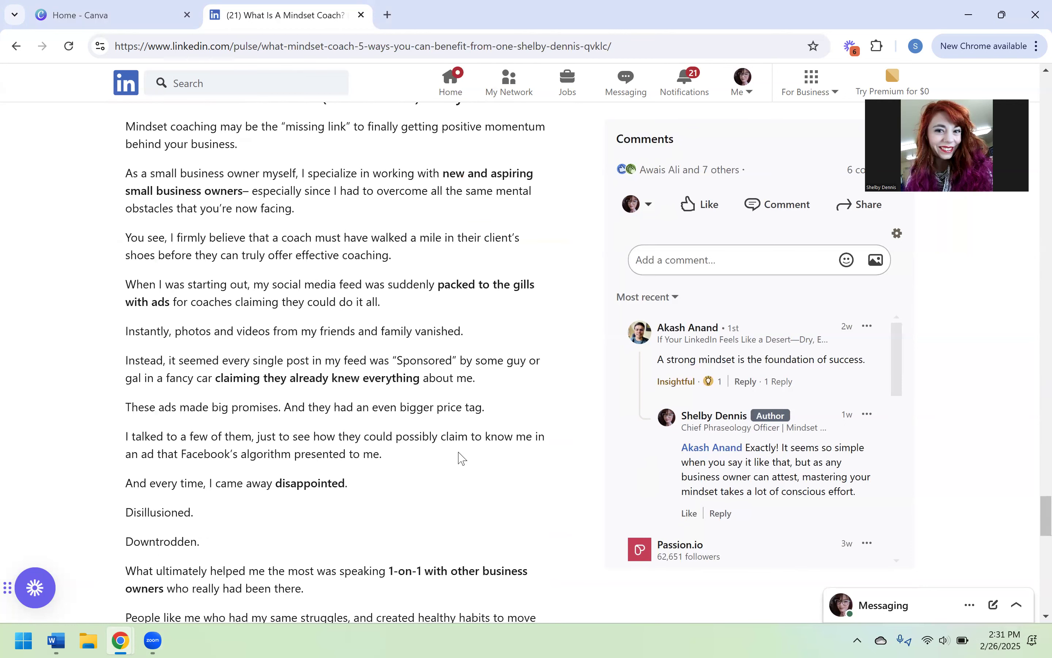
pyautogui.scroll(-15, 460, 452)
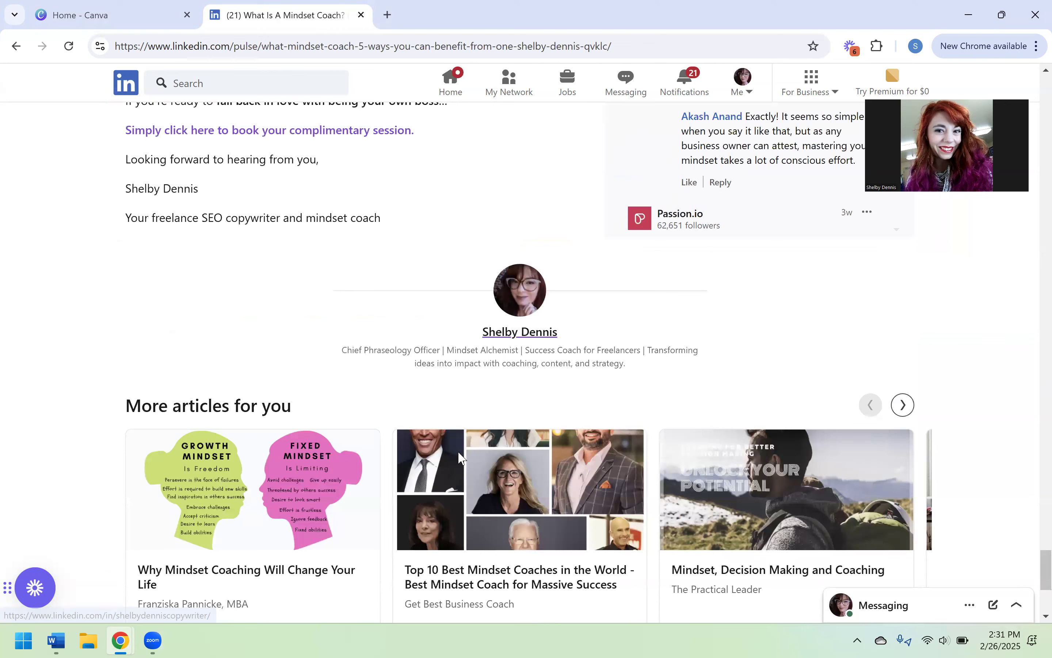
pyautogui.scroll(10, 460, 456)
pyautogui.scroll(10, 460, 456)
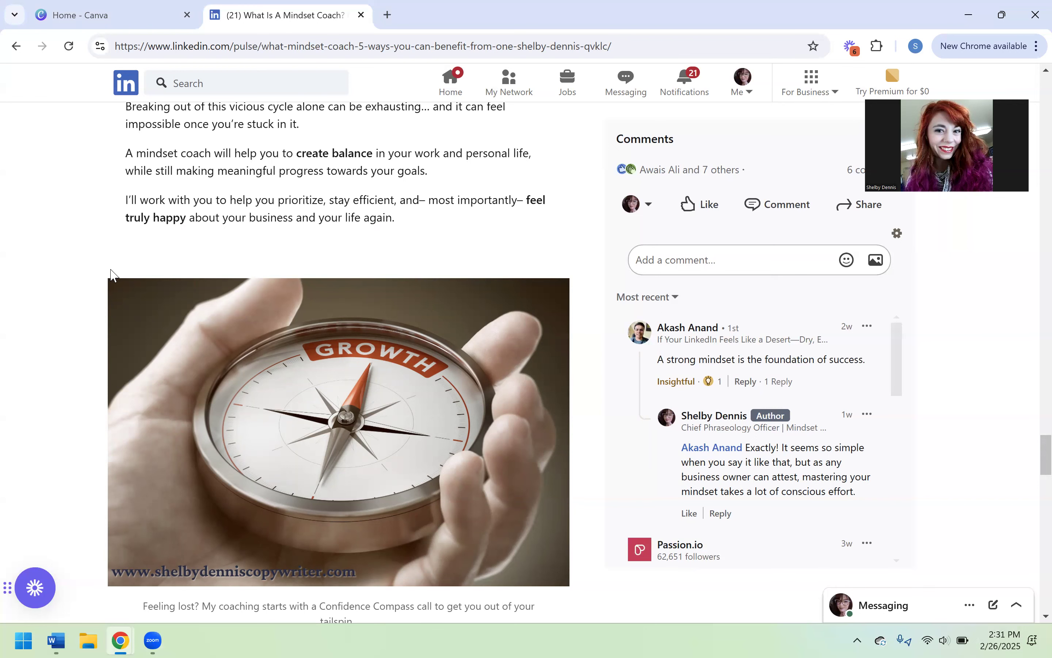
pyautogui.scroll(10, 72, 267)
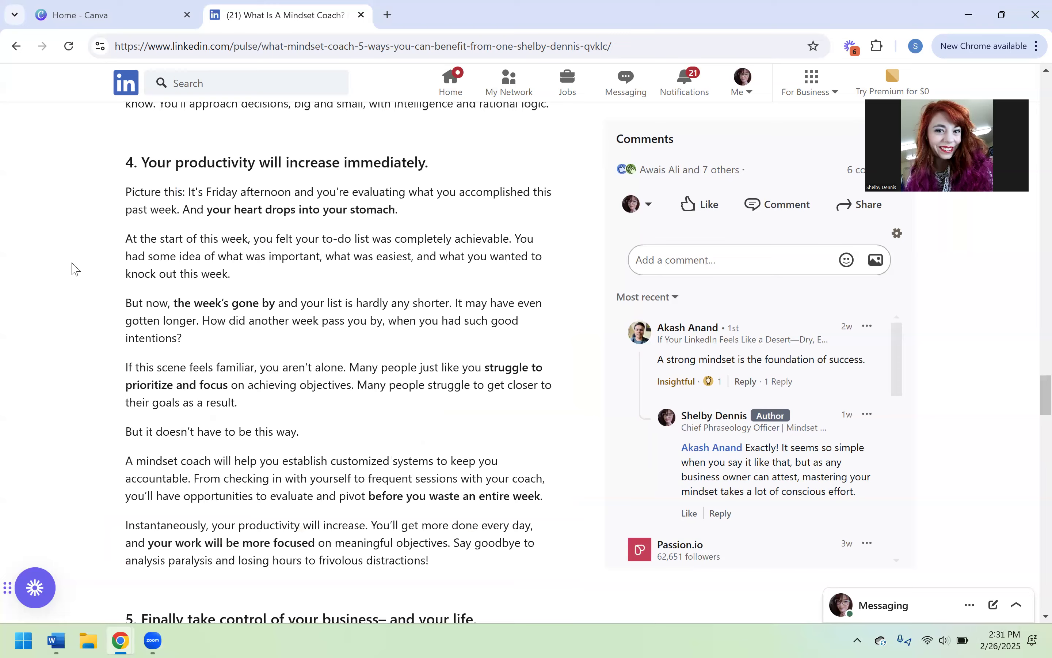
pyautogui.scroll(5, 71, 267)
pyautogui.scroll(10, 185, 260)
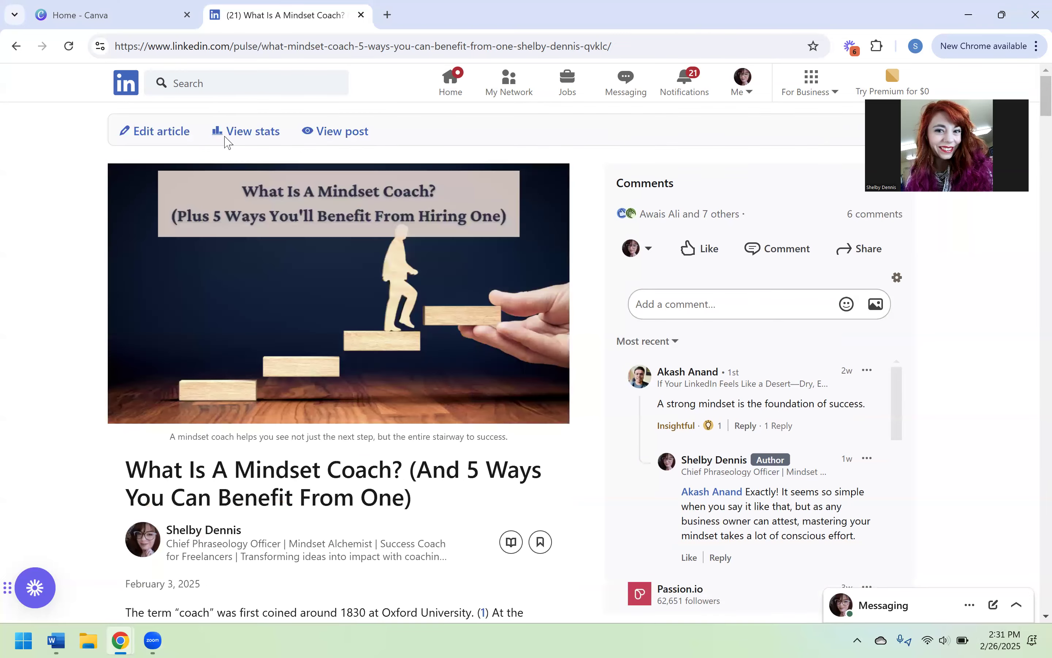
# - Switch to Canva and create a new Blog Graphic design sized 800 × 1200 px, searching the design types for "blog"
pyautogui.click(114, 9)
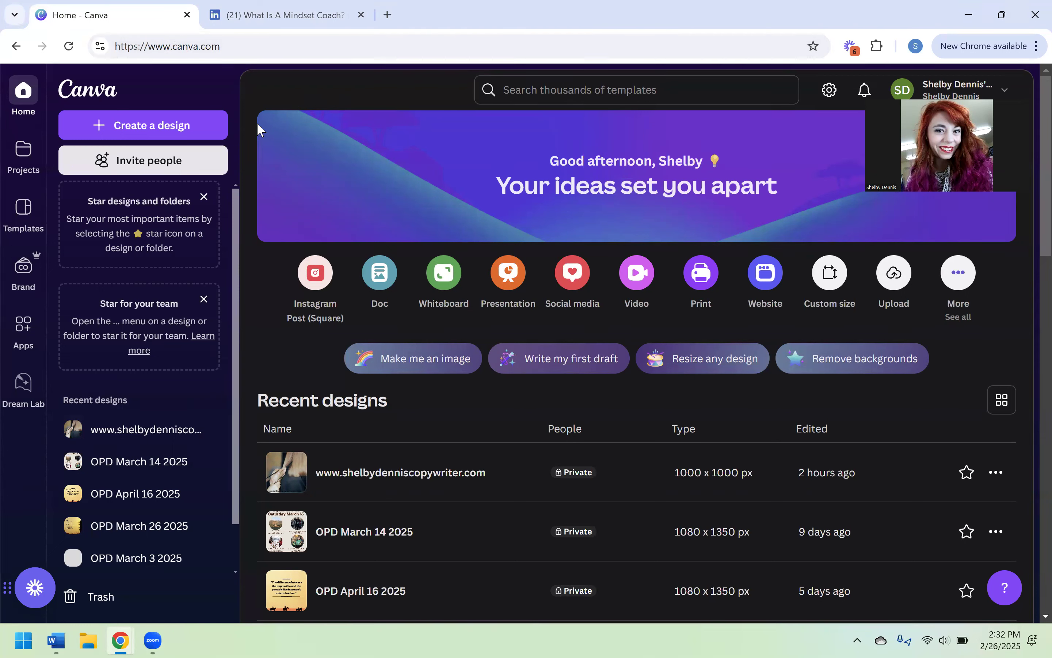
pyautogui.click(132, 128)
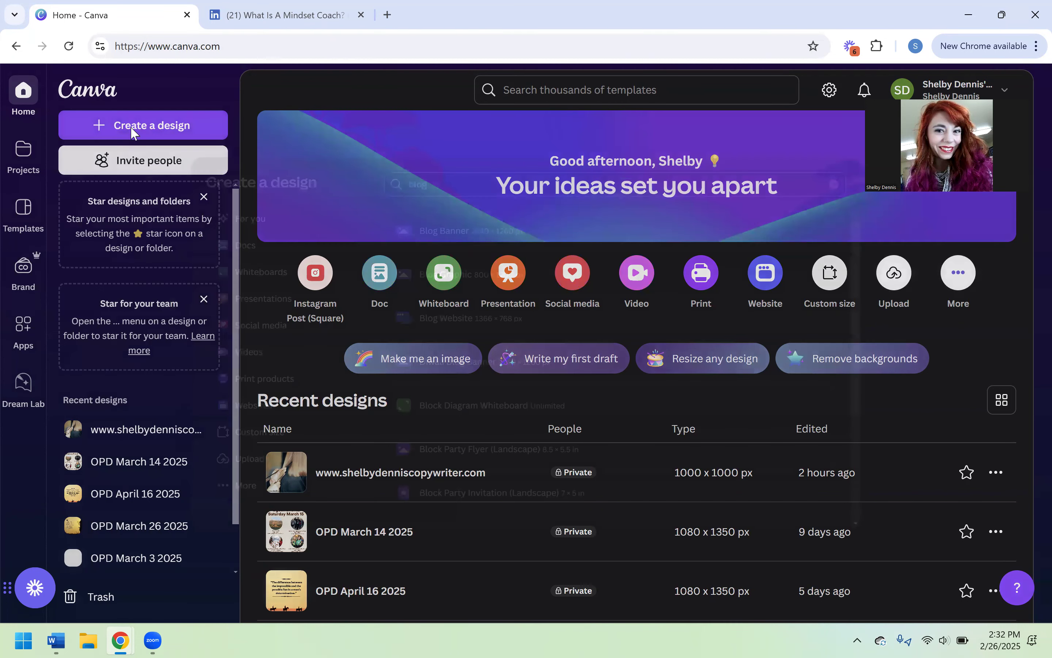
pyautogui.press('BackSpace')
pyautogui.press('BackSpace')
pyautogui.press('BackSpace')
pyautogui.press('BackSpace')
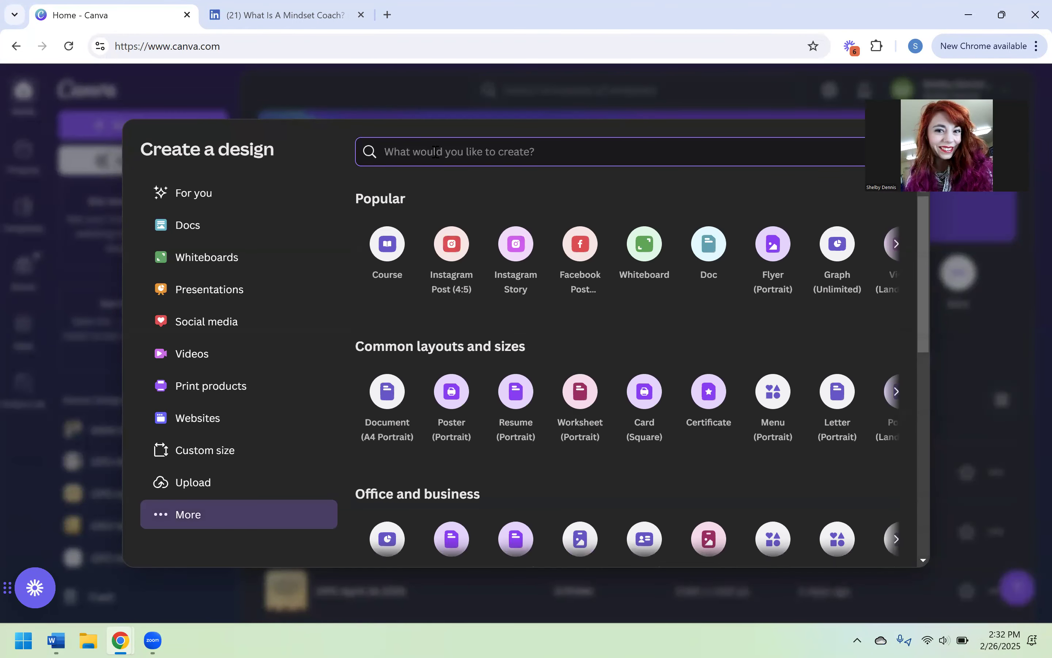
pyautogui.write('blog')
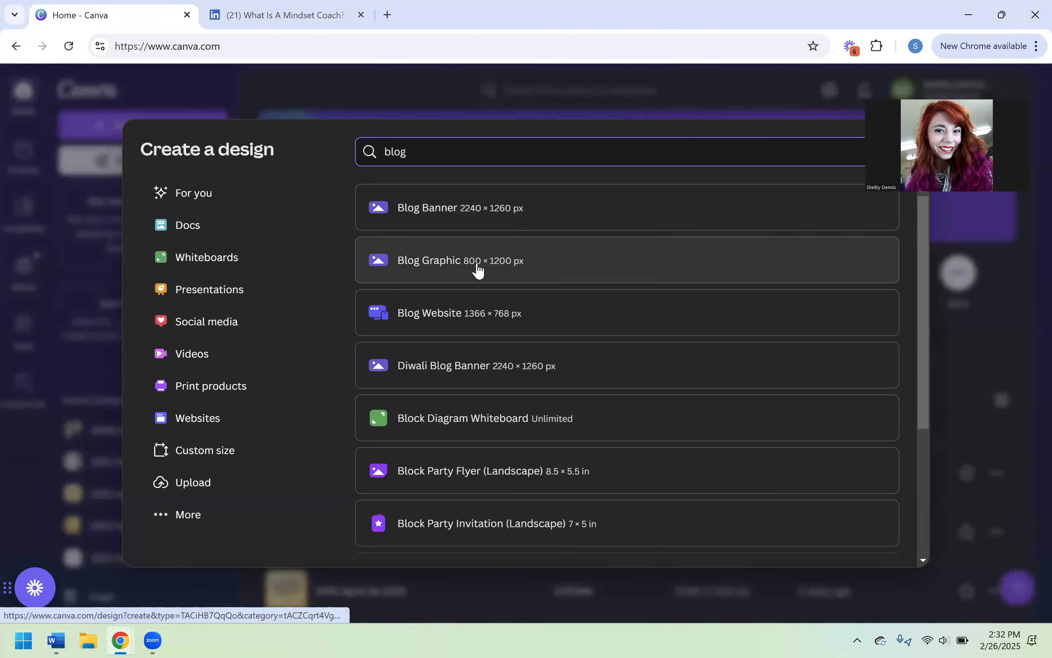
pyautogui.click(494, 269)
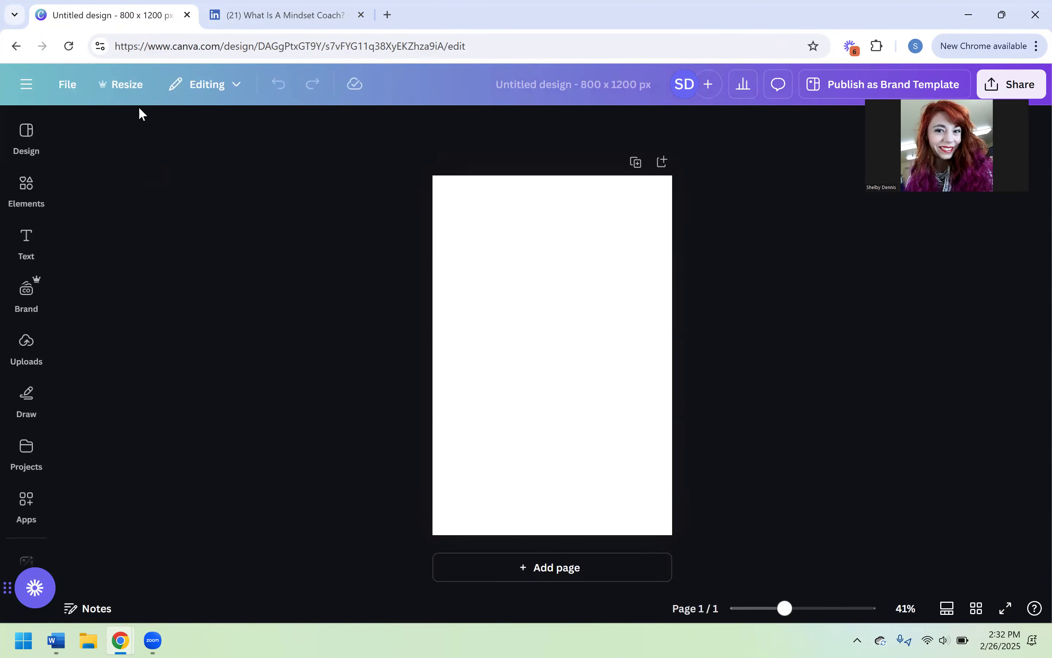
# - Copy and resize the blank design to a custom landscape size of 1200 x 800 px and open that copy
pyautogui.click(126, 87)
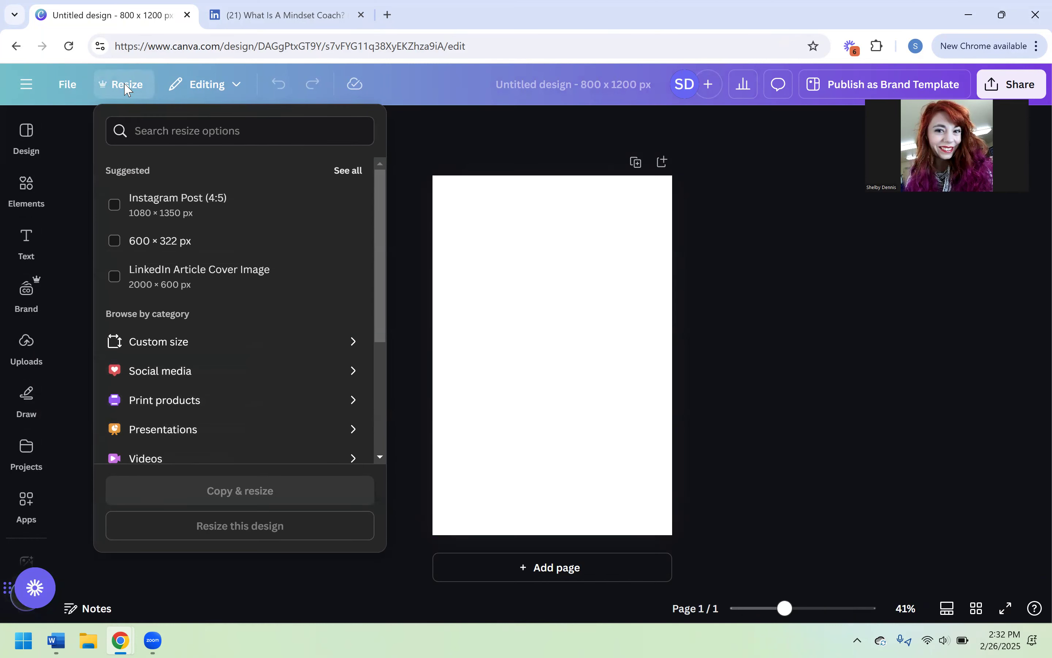
pyautogui.hotkey('ctrl', 'Tab')
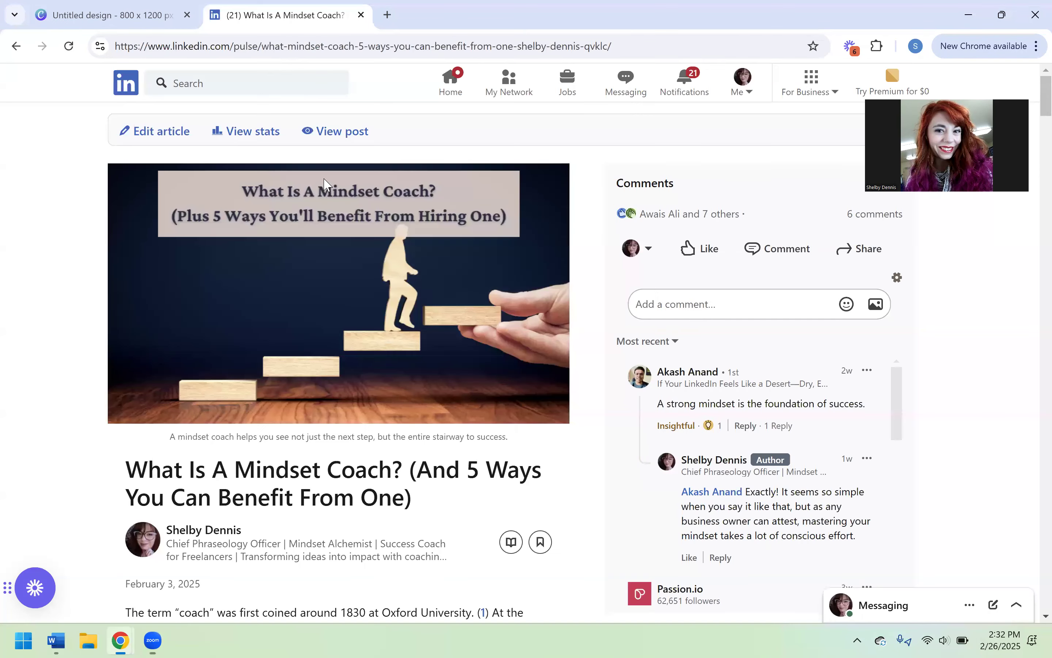
pyautogui.click(144, 18)
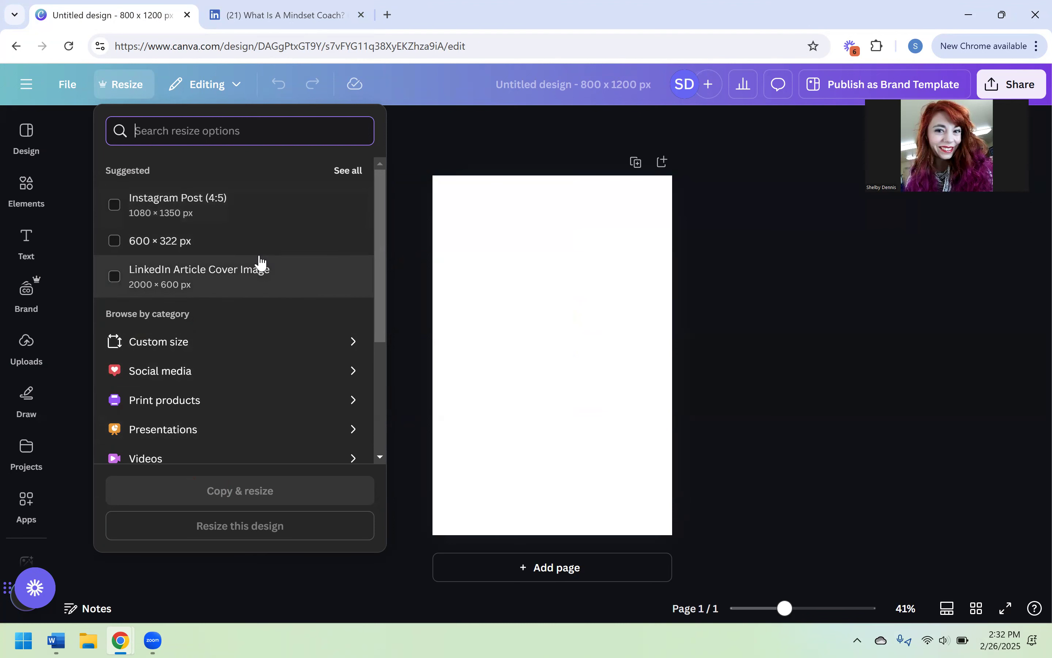
pyautogui.click(192, 342)
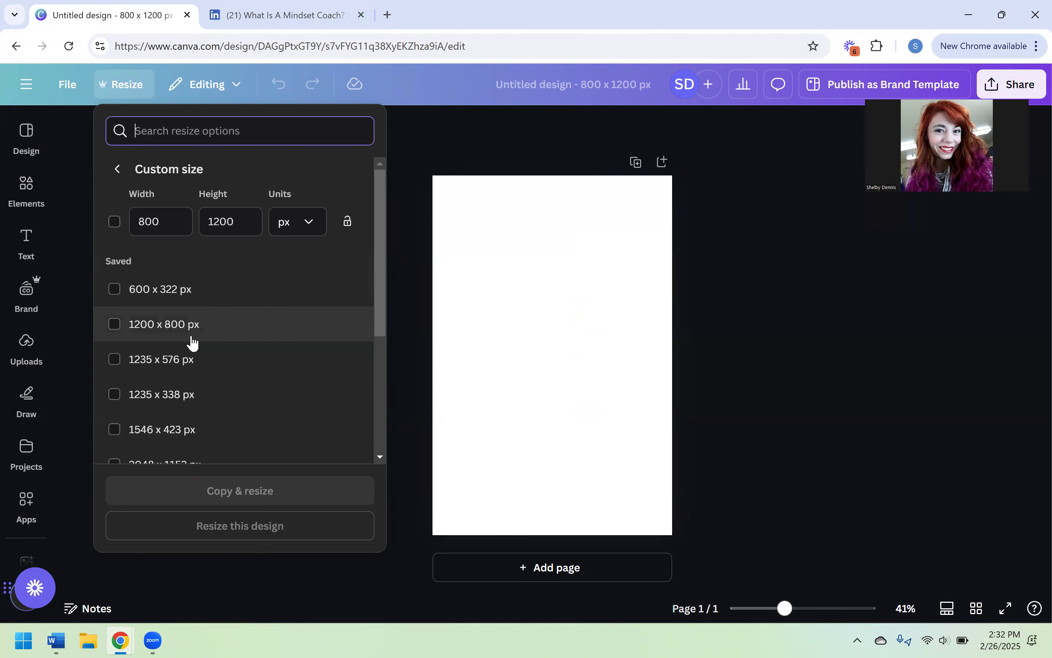
pyautogui.click(162, 221)
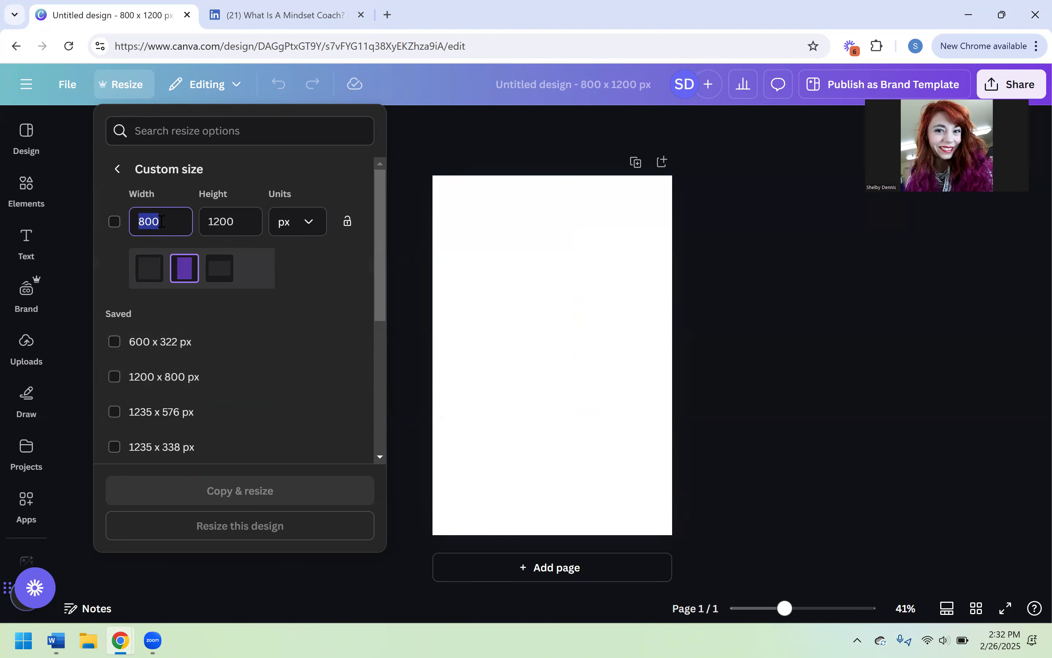
pyautogui.click(219, 267)
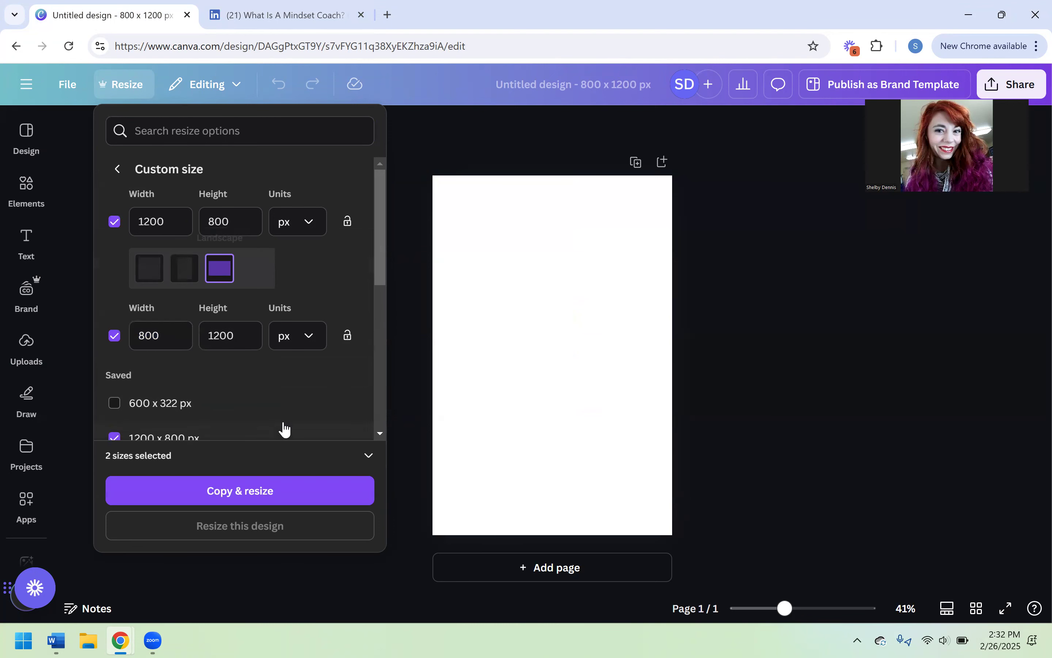
pyautogui.click(263, 501)
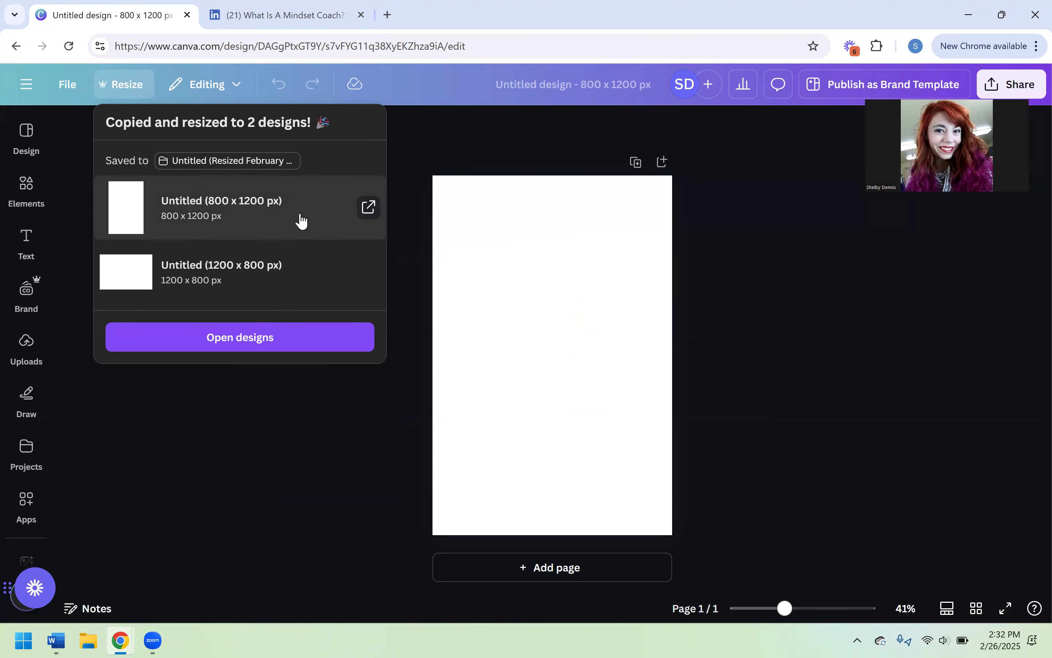
pyautogui.click(215, 267)
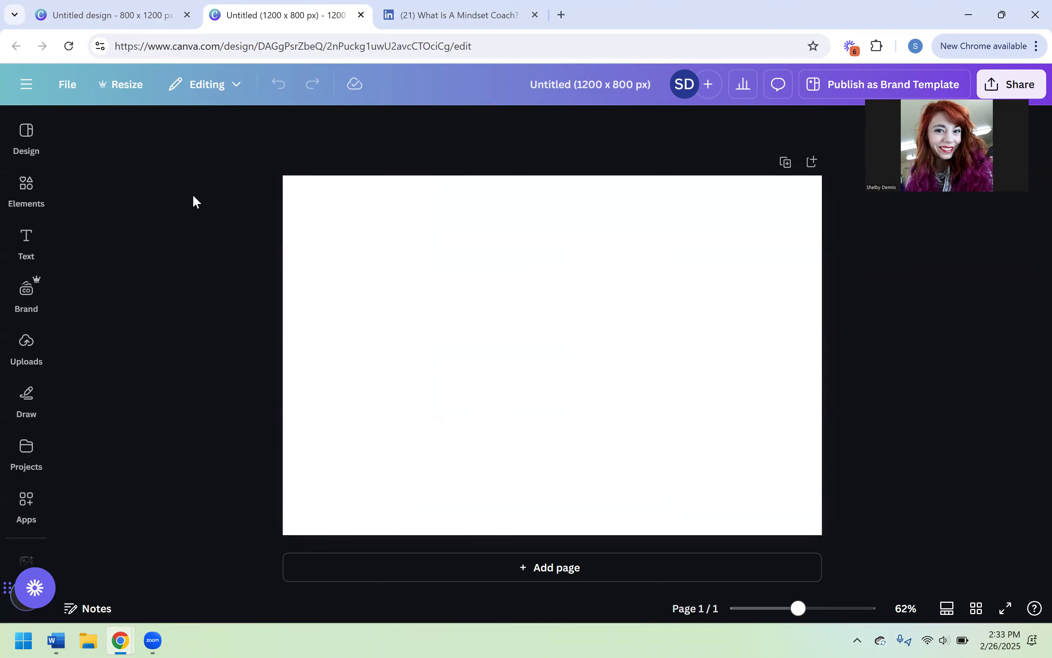
# - Search the design elements for "mindset" and limit the results to photos
pyautogui.click(27, 146)
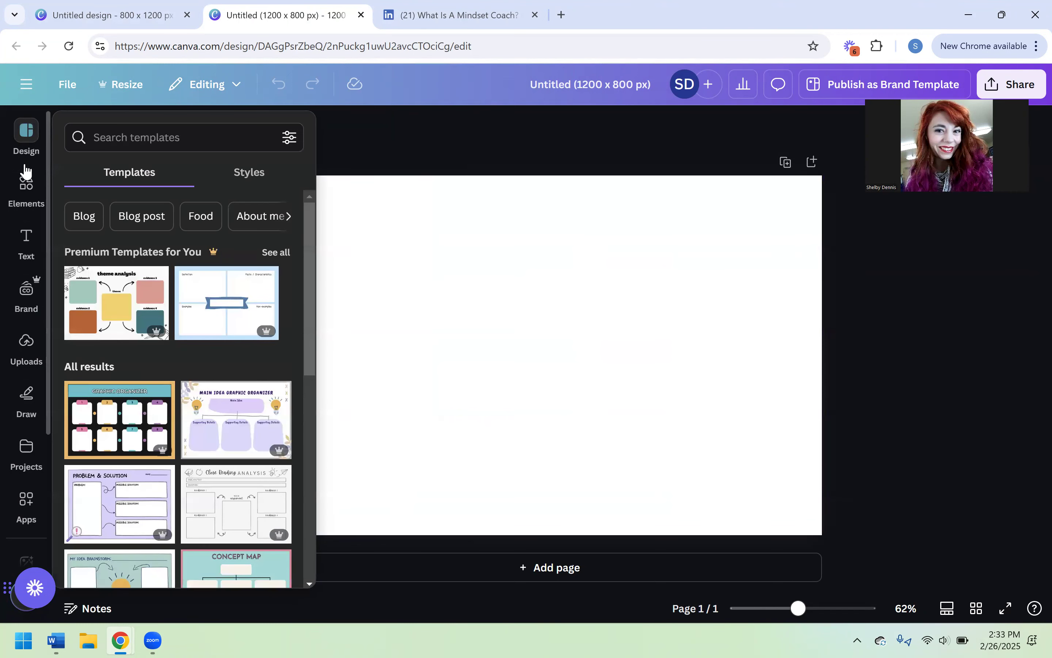
pyautogui.click(26, 180)
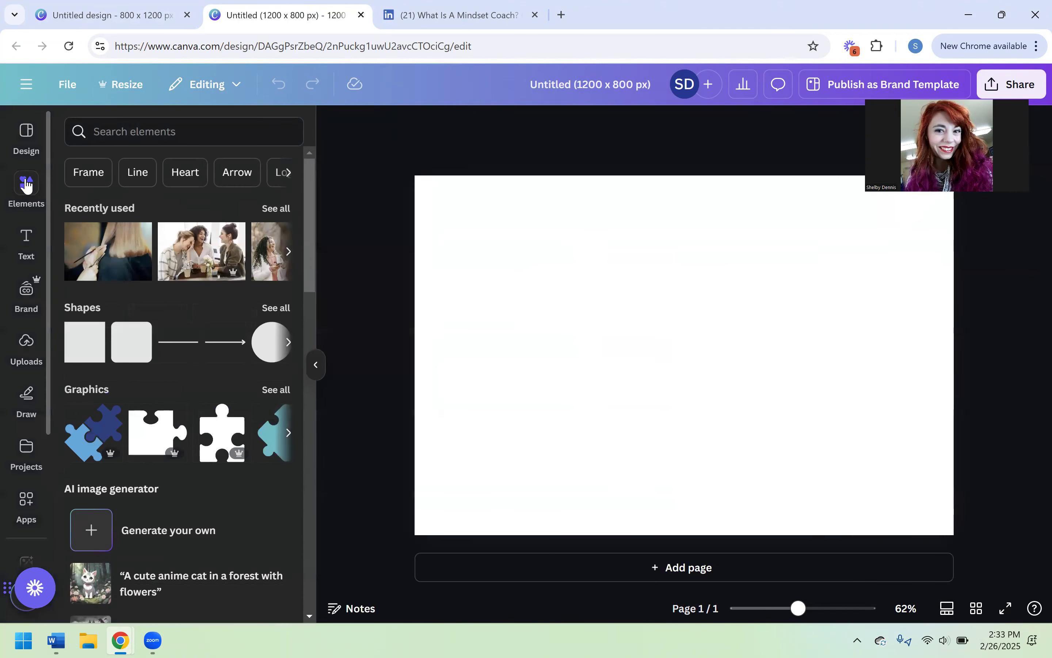
pyautogui.click(149, 129)
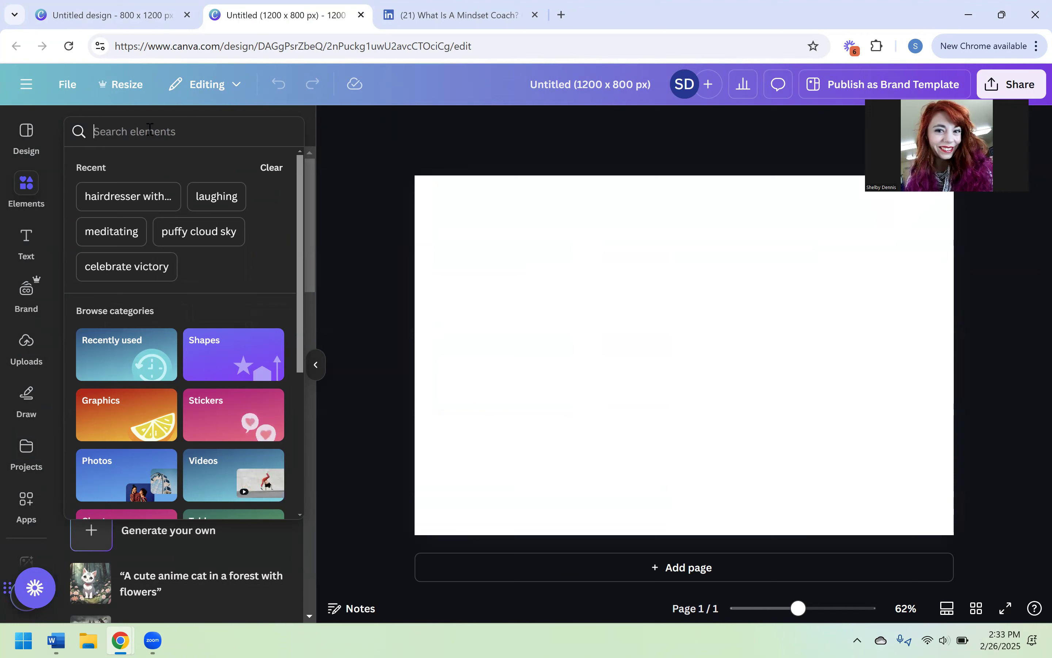
pyautogui.write('mindset')
pyautogui.press('Return')
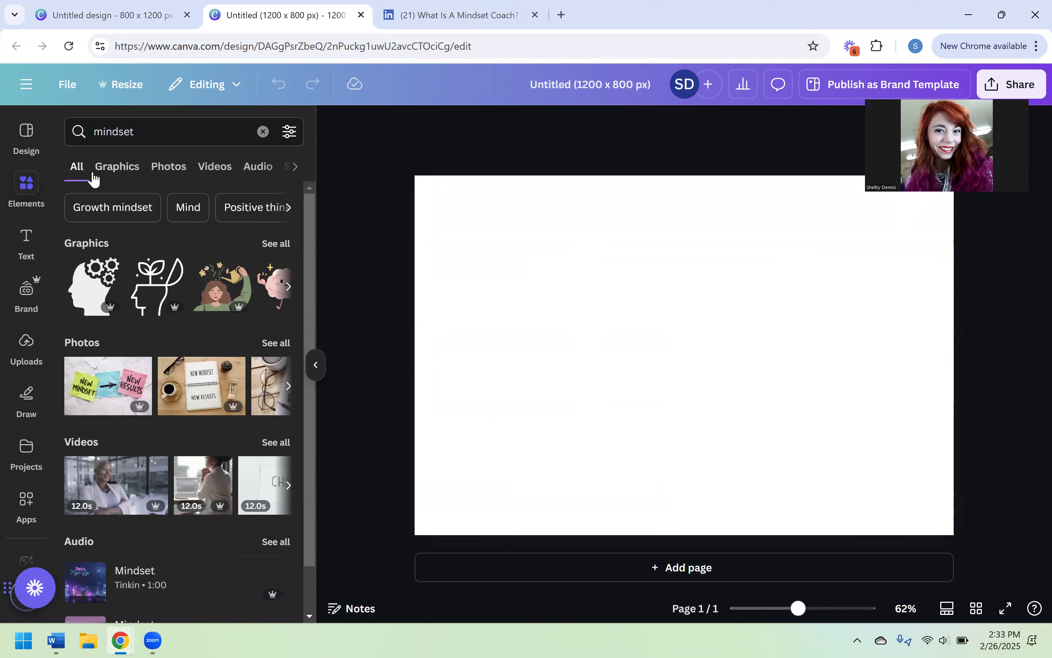
pyautogui.click(166, 171)
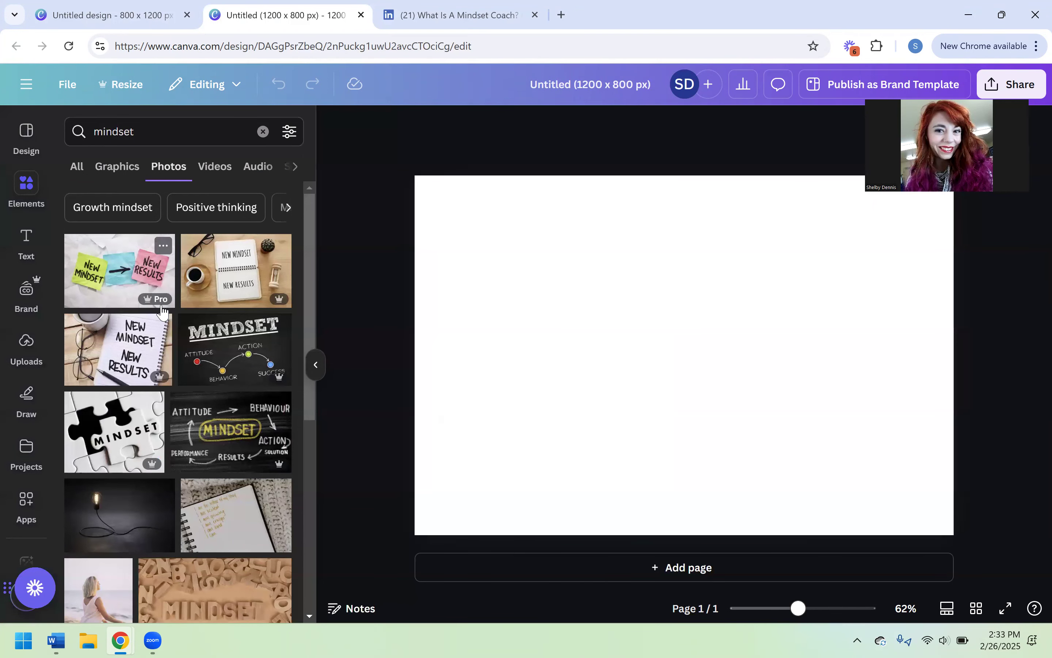
# - Add the photo of wooden letters spelling "MINDSET" to the page and enlarge it to fill the whole canvas
pyautogui.scroll(-2, 239, 281)
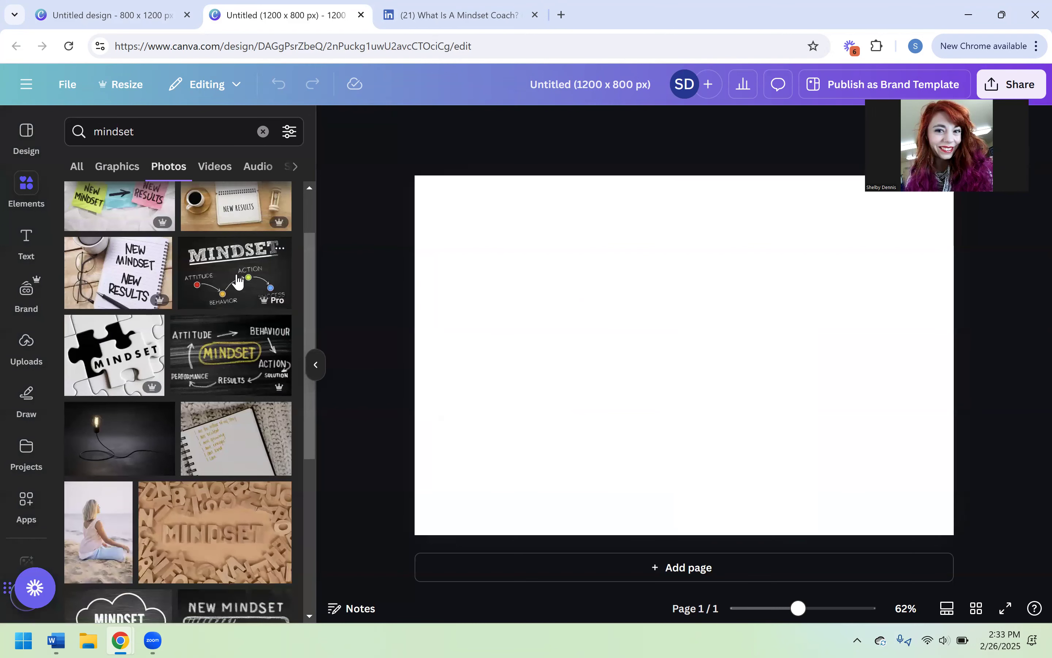
pyautogui.scroll(-3, 239, 280)
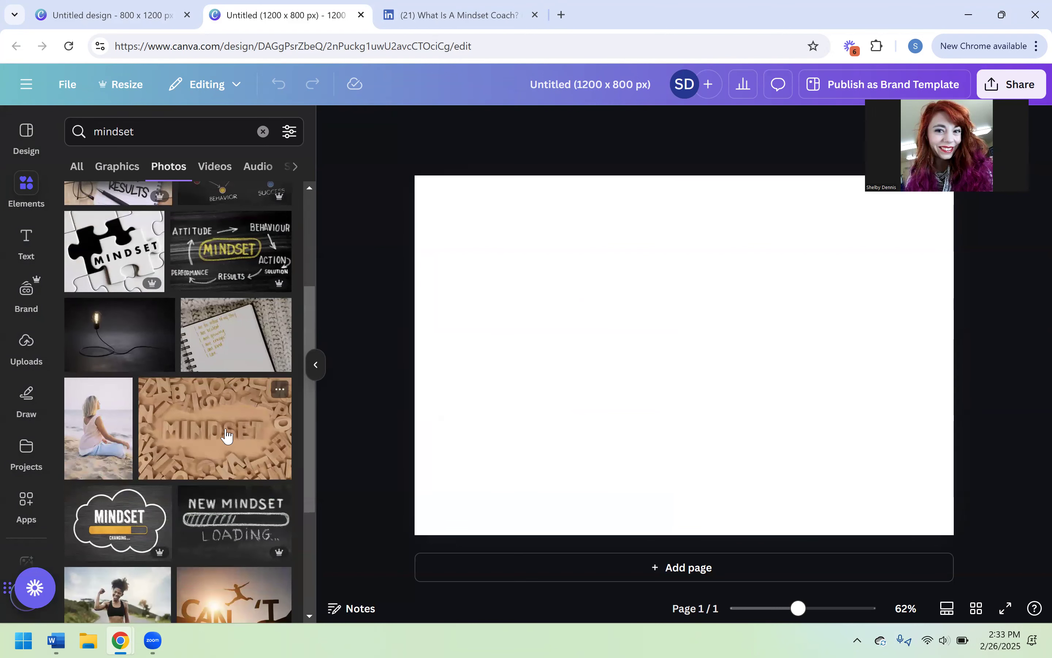
pyautogui.click(201, 440)
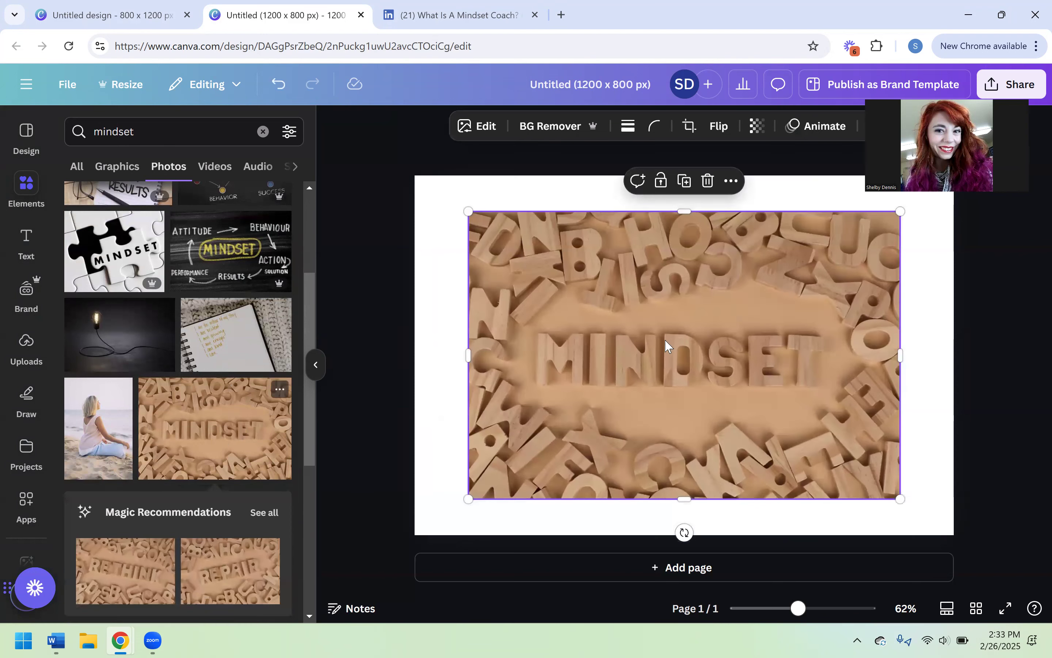
pyautogui.moveTo(665, 331); pyautogui.dragTo(609, 283)
pyautogui.moveTo(846, 462); pyautogui.dragTo(969, 481)
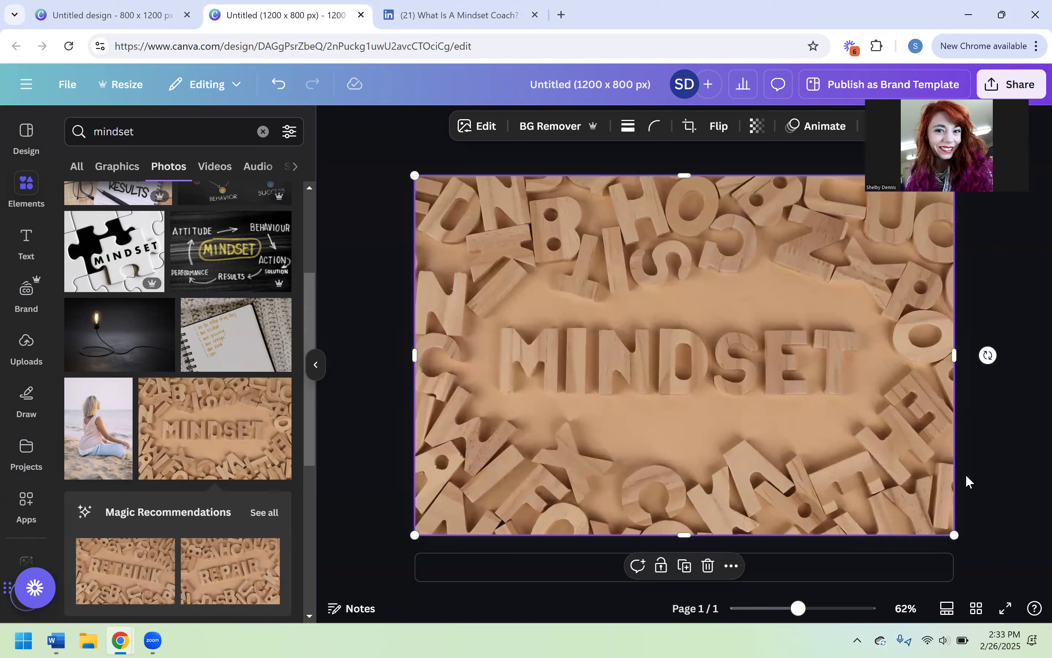
pyautogui.click(373, 258)
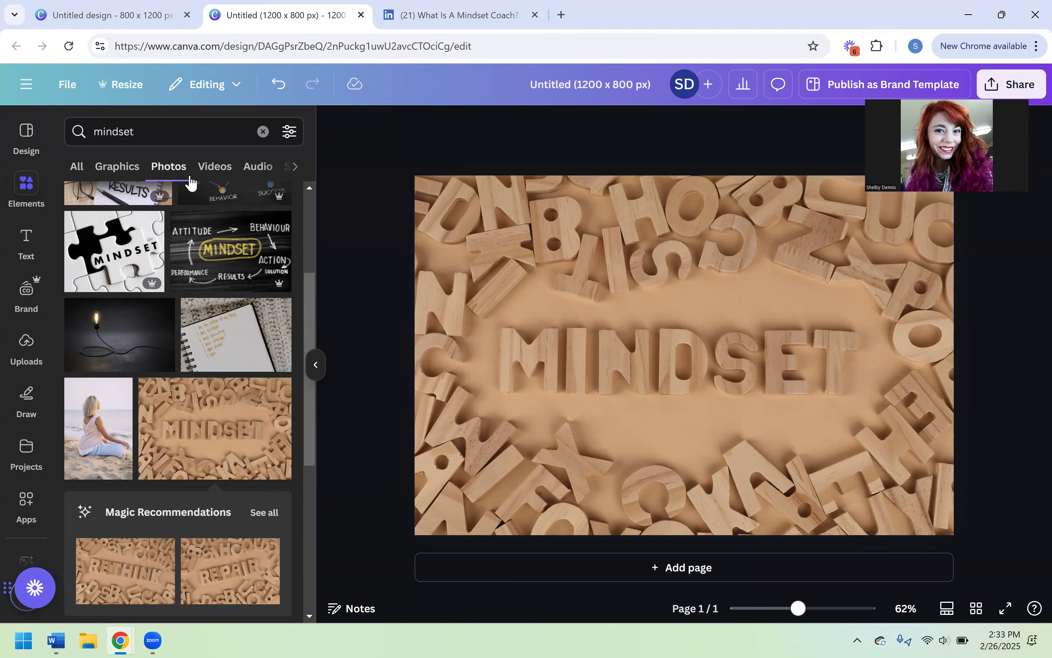
# - Add a text box to the page containing the author's website address
pyautogui.click(25, 239)
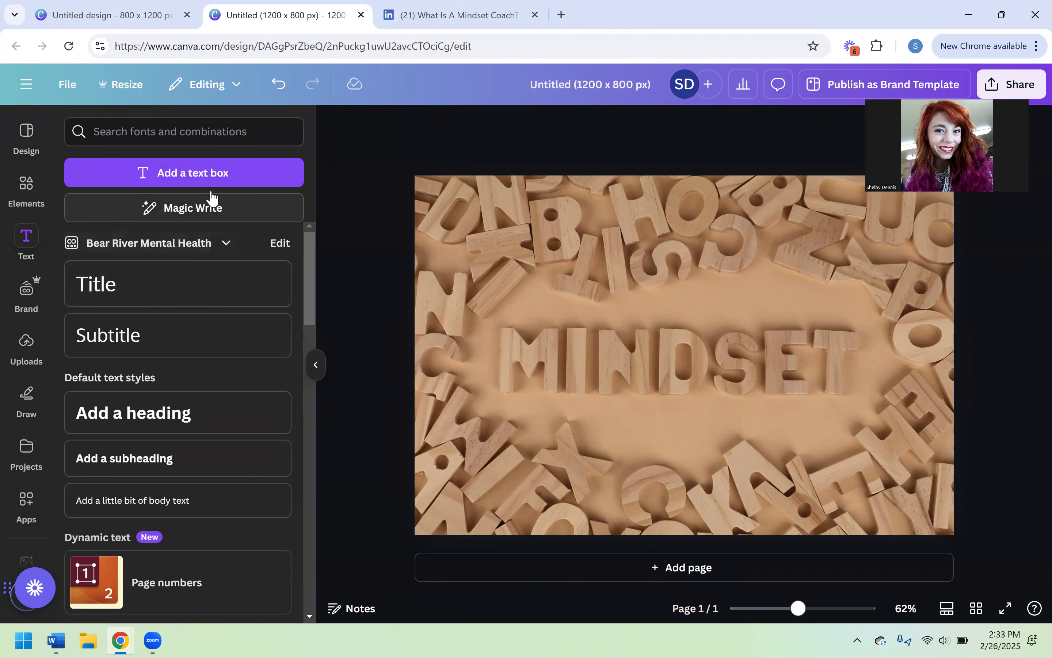
pyautogui.click(190, 182)
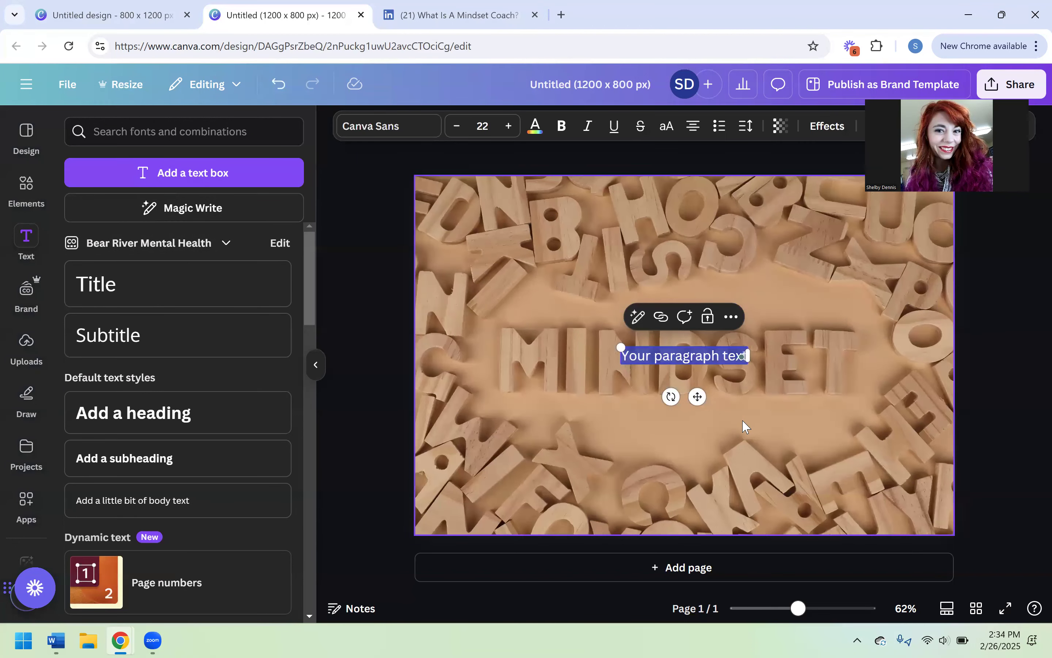
pyautogui.write('www.shelb')
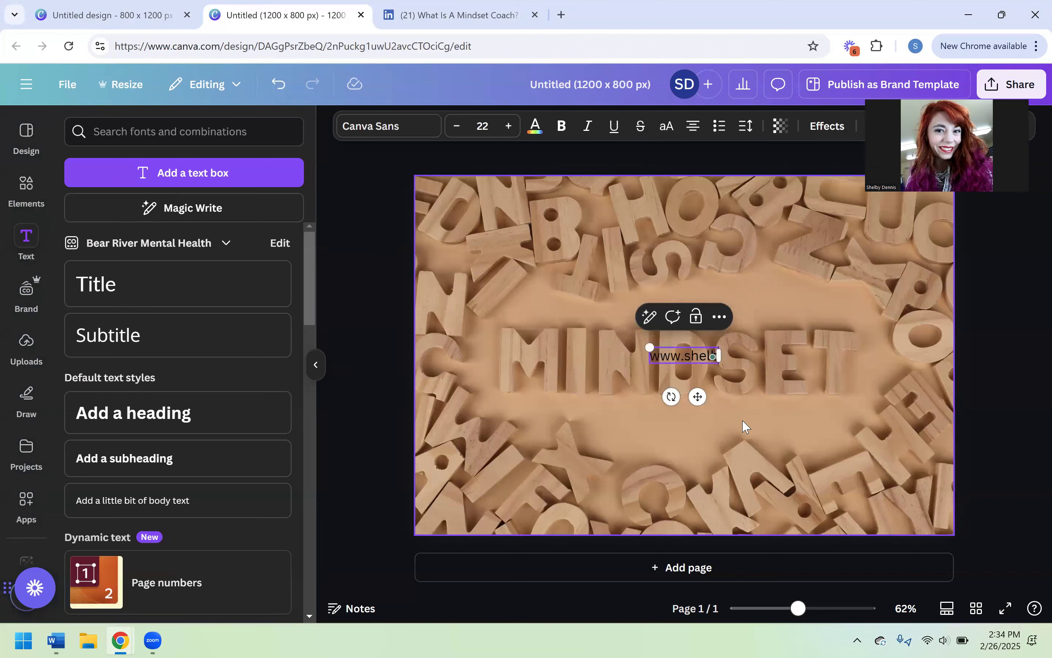
pyautogui.write('ydennis')
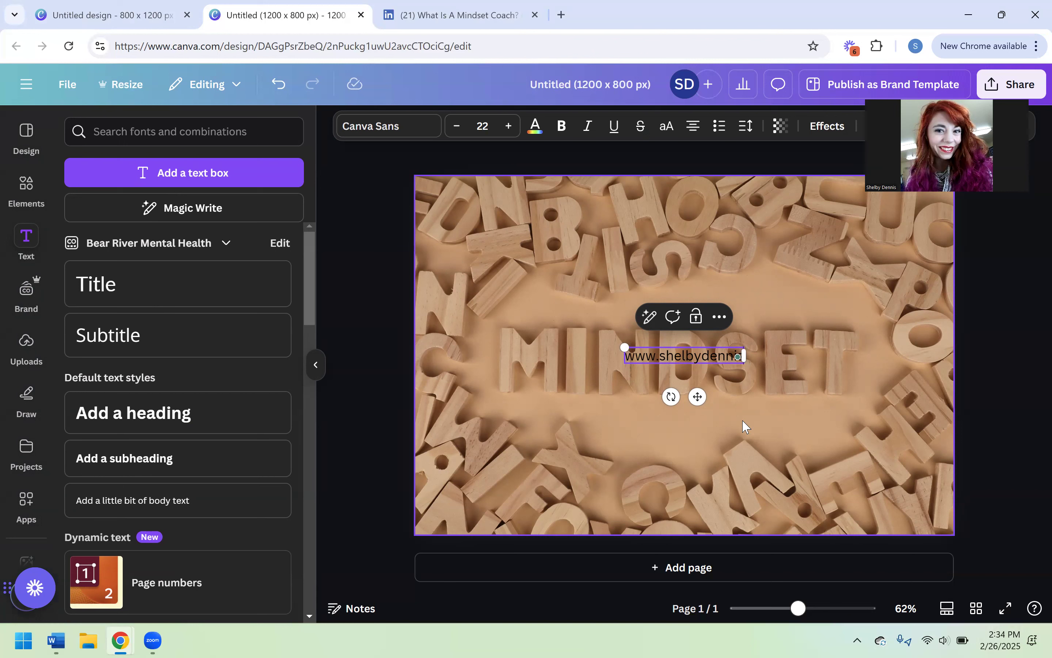
pyautogui.write('scopywrite')
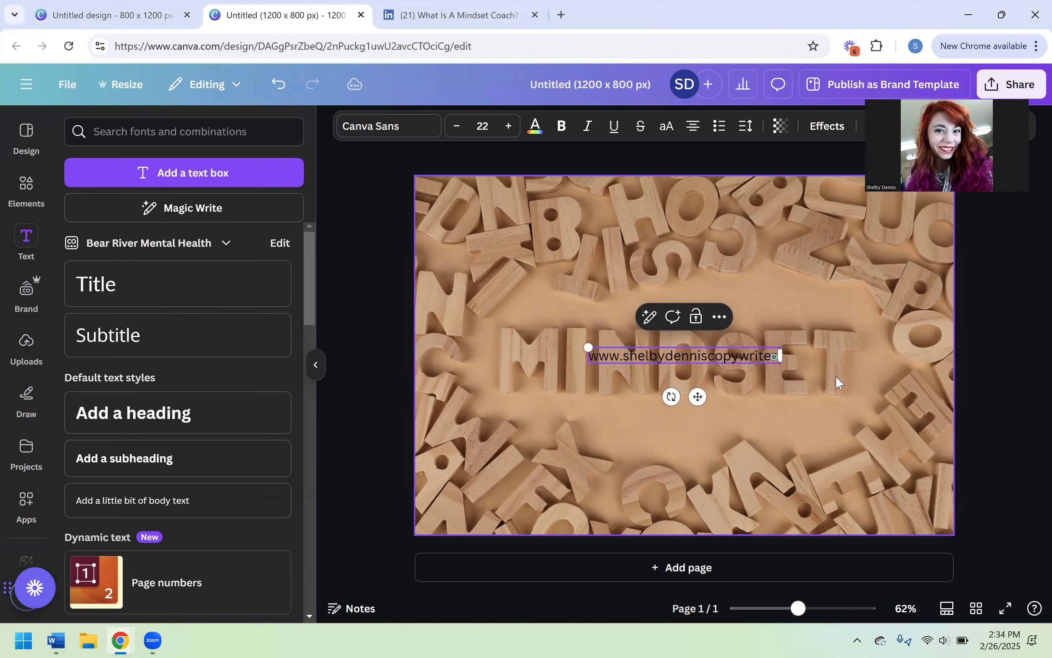
pyautogui.write('r.com')
pyautogui.click(979, 341)
# - Make the website text bold and apply the Shadow effect to it
pyautogui.click(709, 346)
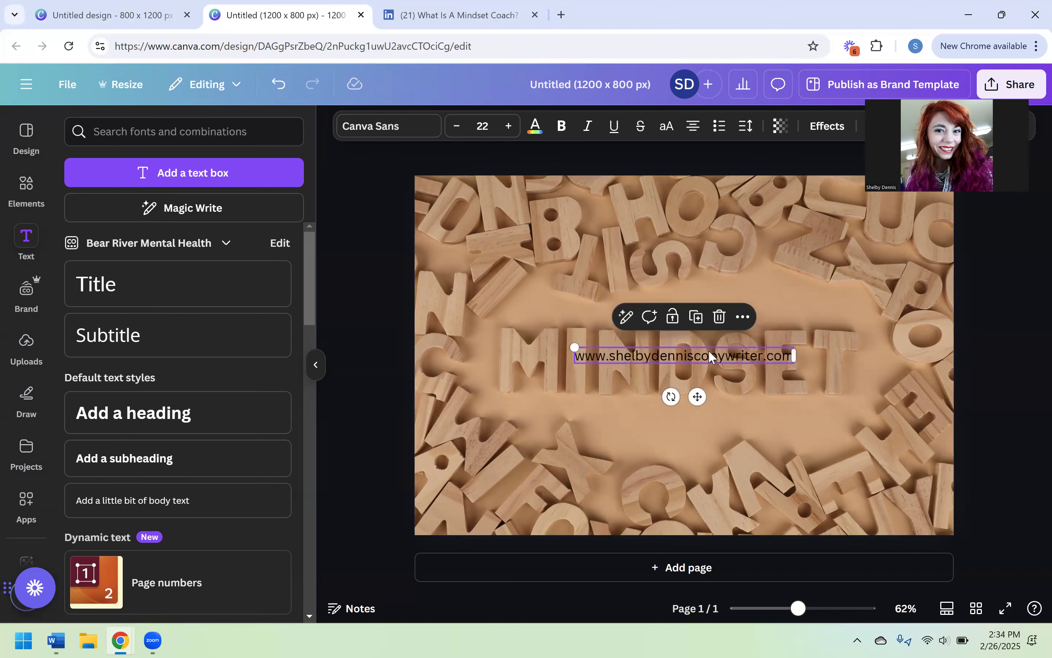
pyautogui.click(560, 126)
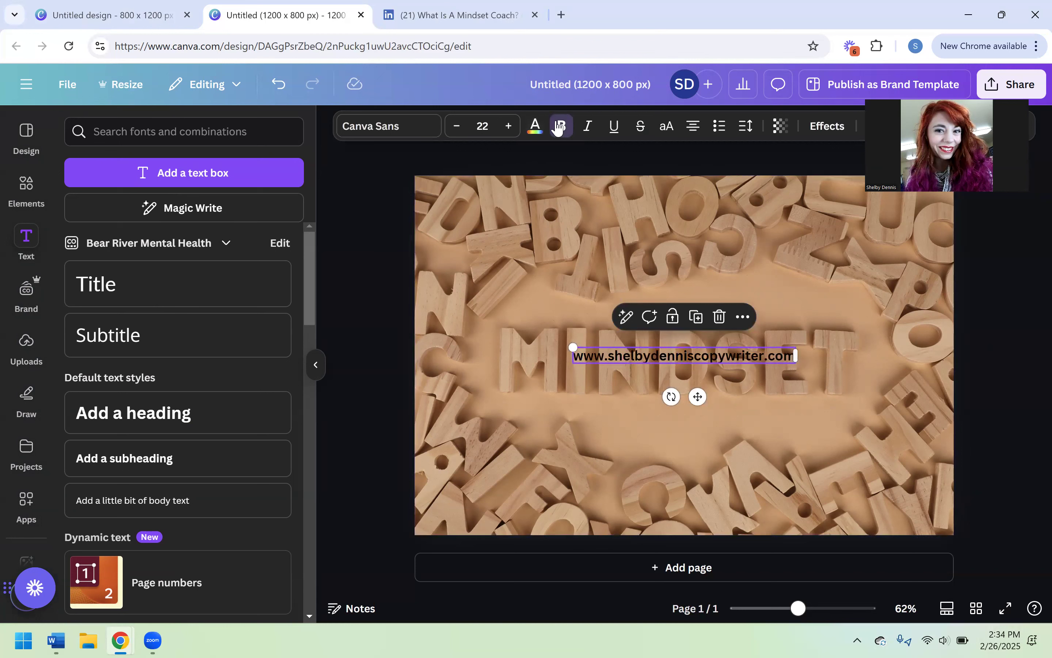
pyautogui.click(821, 129)
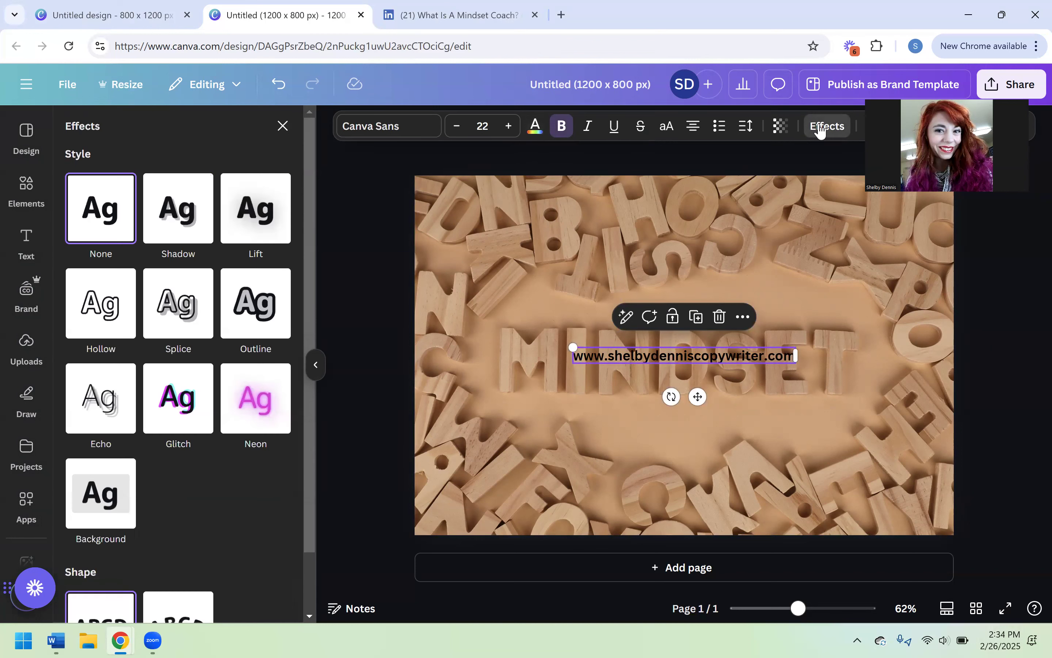
pyautogui.click(182, 215)
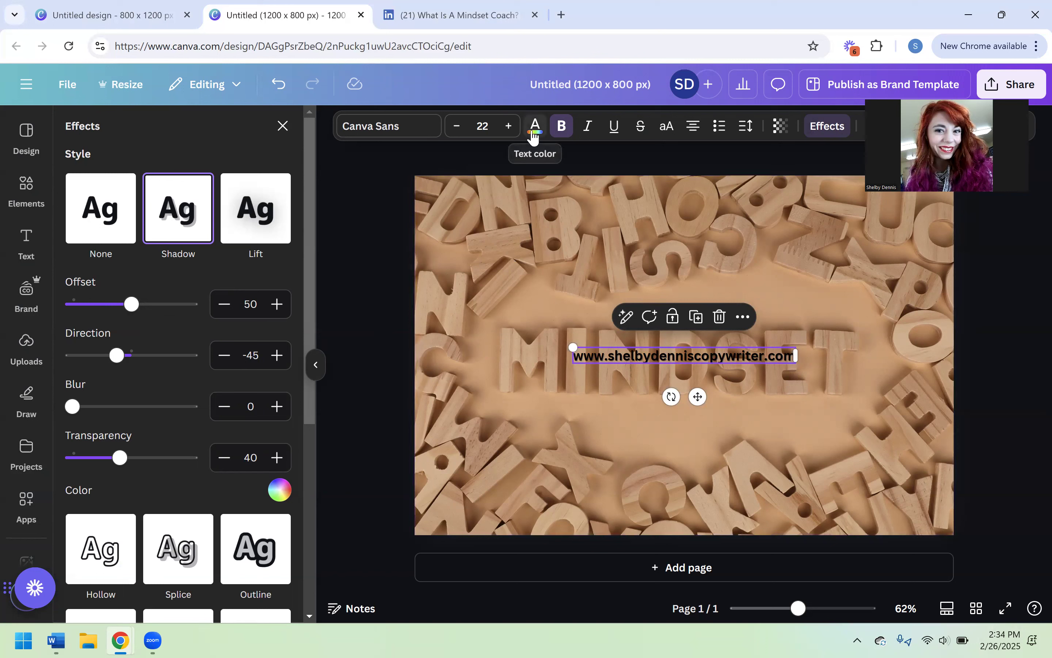
# - Color the website text white and move it into the lower-left corner of the photo
pyautogui.click(356, 203)
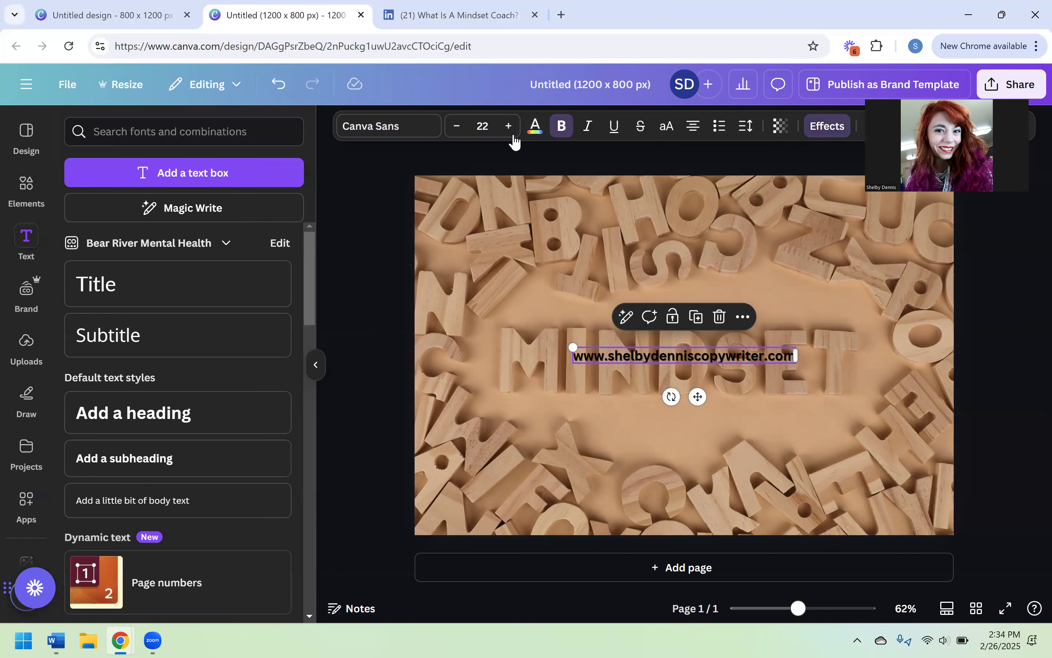
pyautogui.click(533, 133)
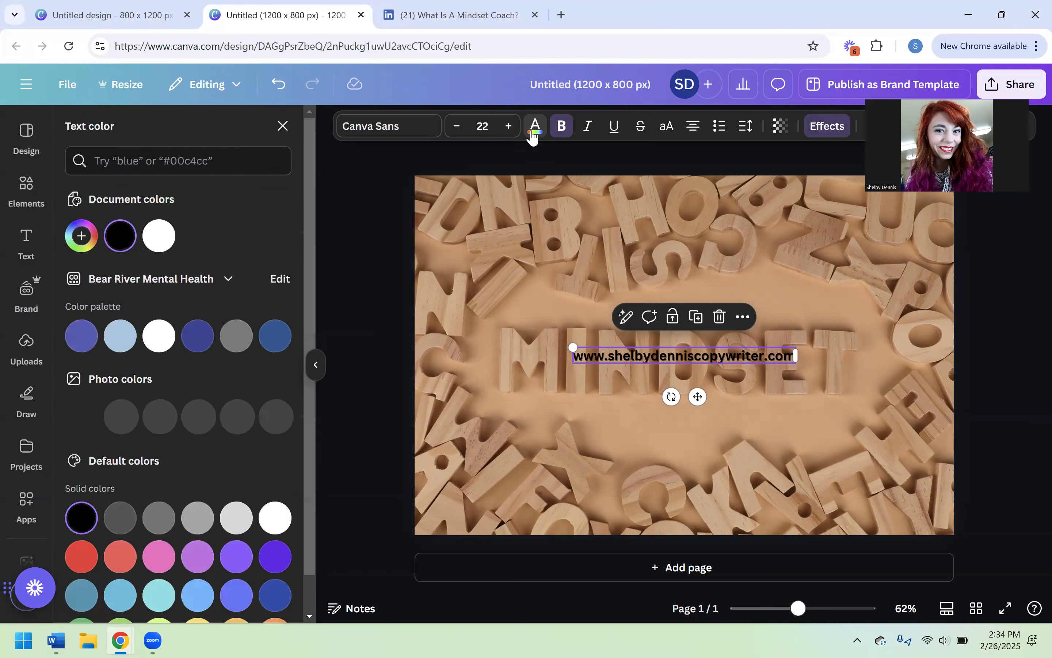
pyautogui.click(159, 245)
pyautogui.moveTo(698, 396); pyautogui.dragTo(540, 566)
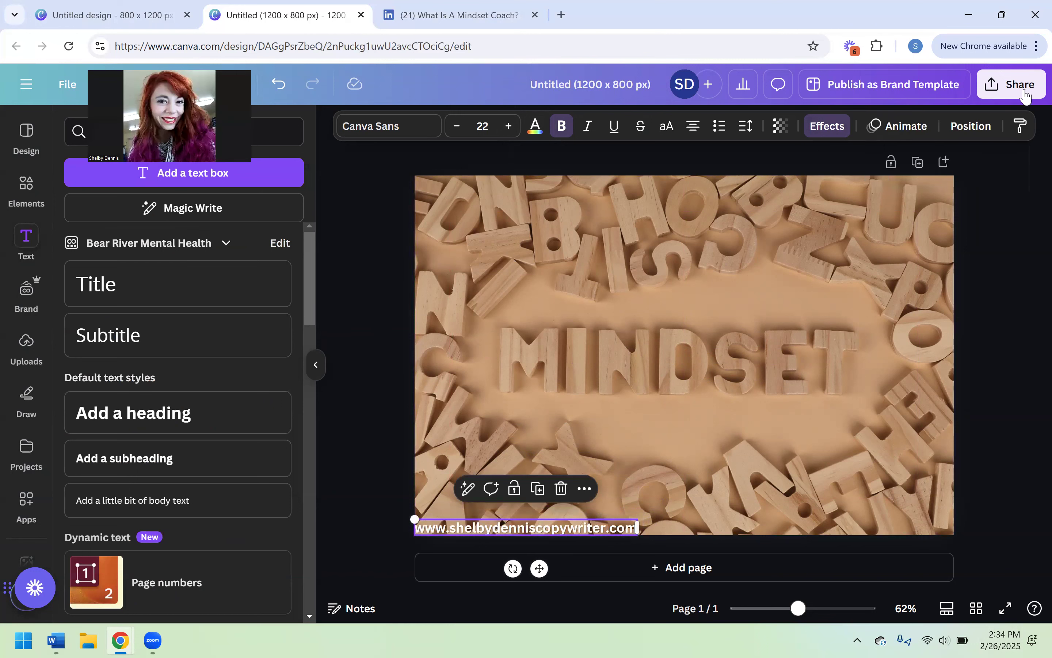
# - Download the design as a PNG at 1,200 × 800 px and check it in the browser's recent downloads
pyautogui.click(1027, 95)
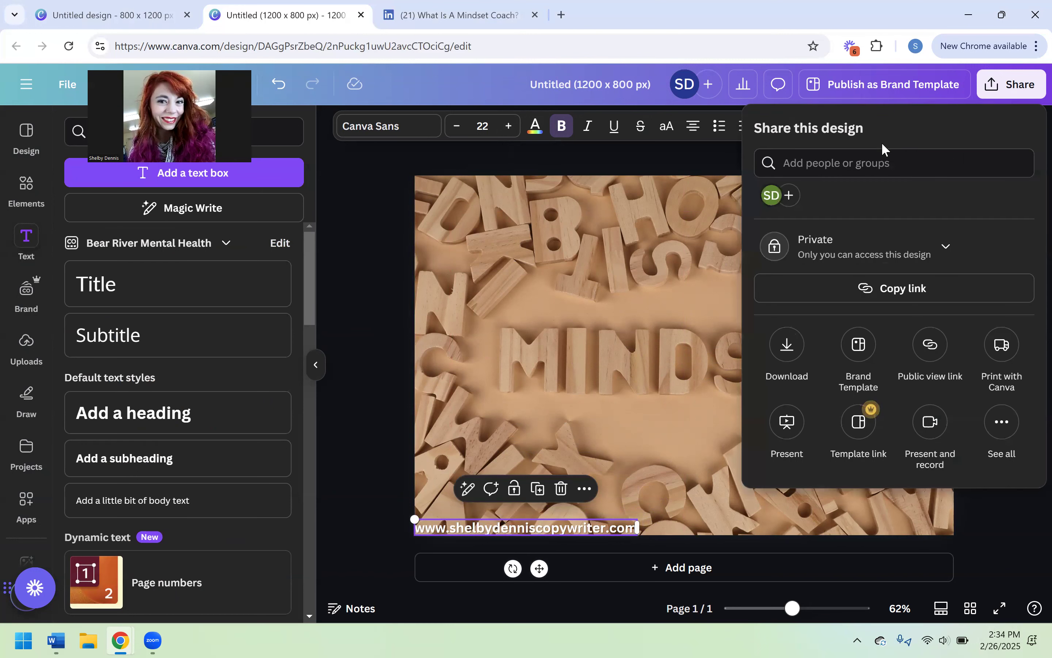
pyautogui.click(785, 351)
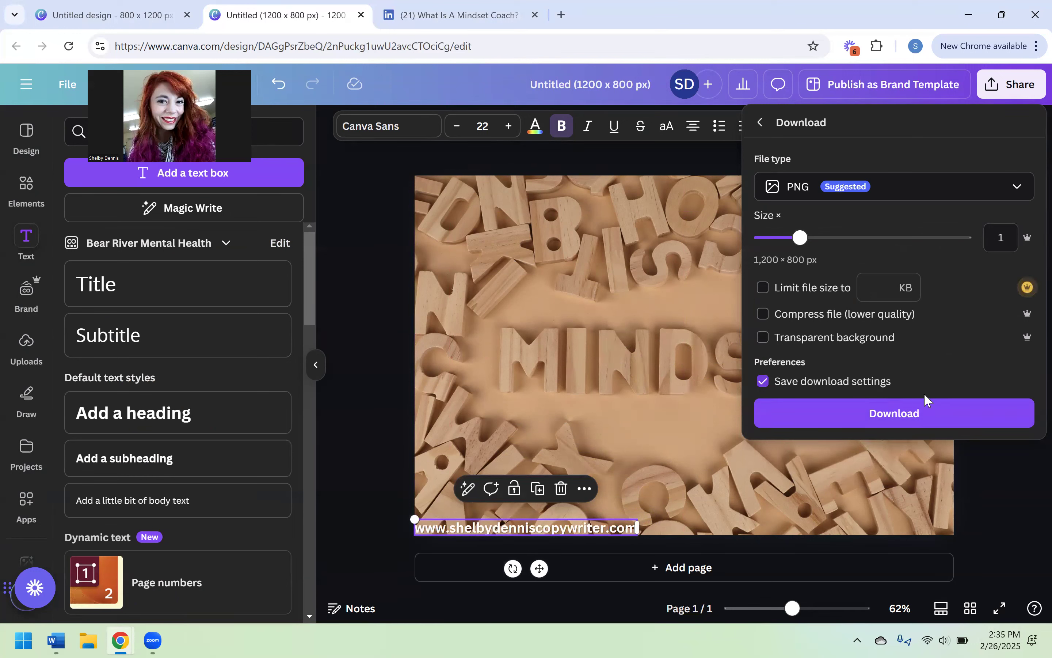
pyautogui.click(871, 415)
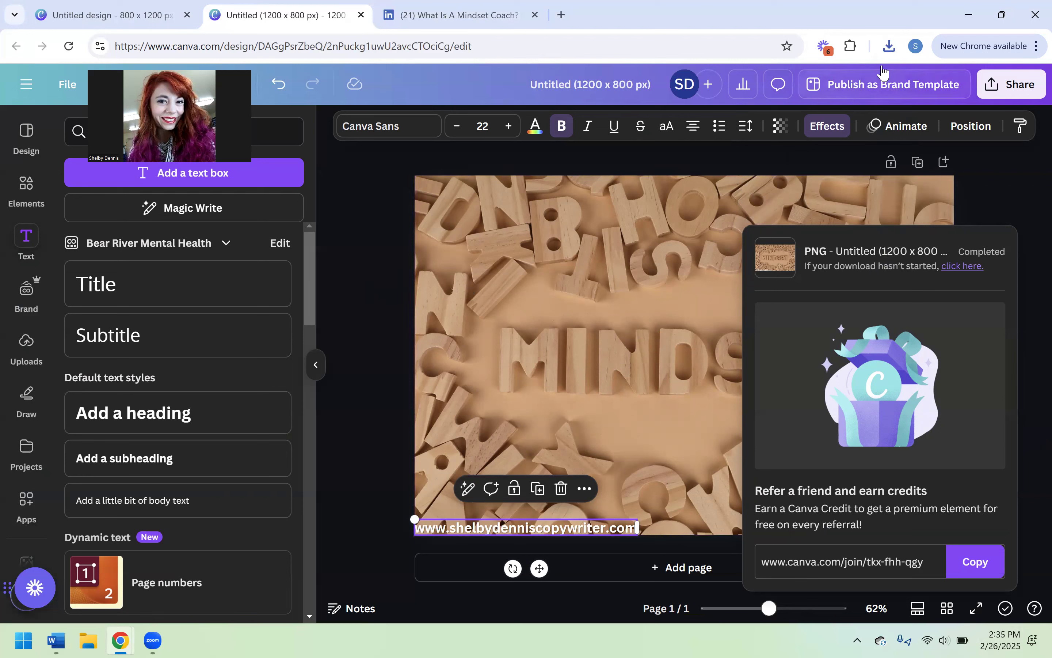
pyautogui.click(1011, 181)
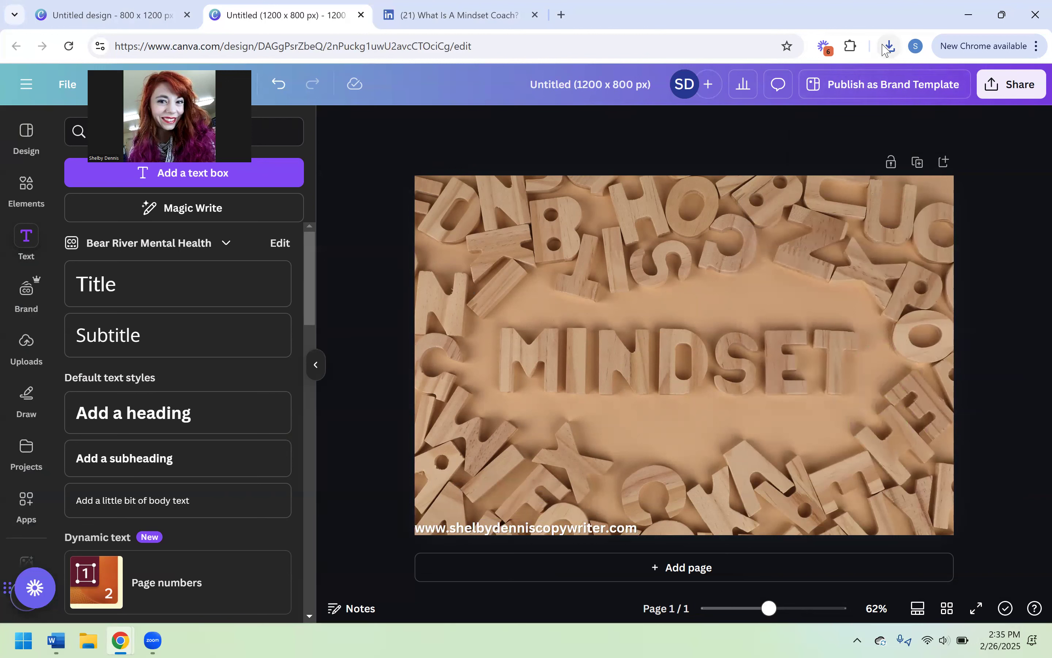
pyautogui.click(890, 47)
pyautogui.click(957, 155)
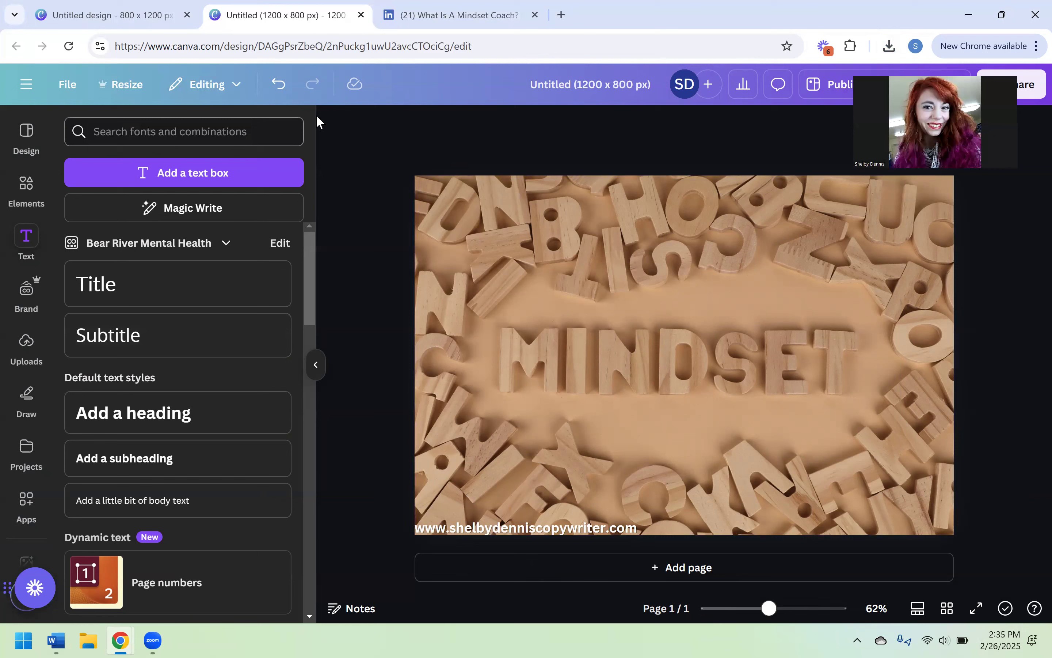
# - Rename the design as "Mindset Coach Article Image 3"
pyautogui.click(569, 83)
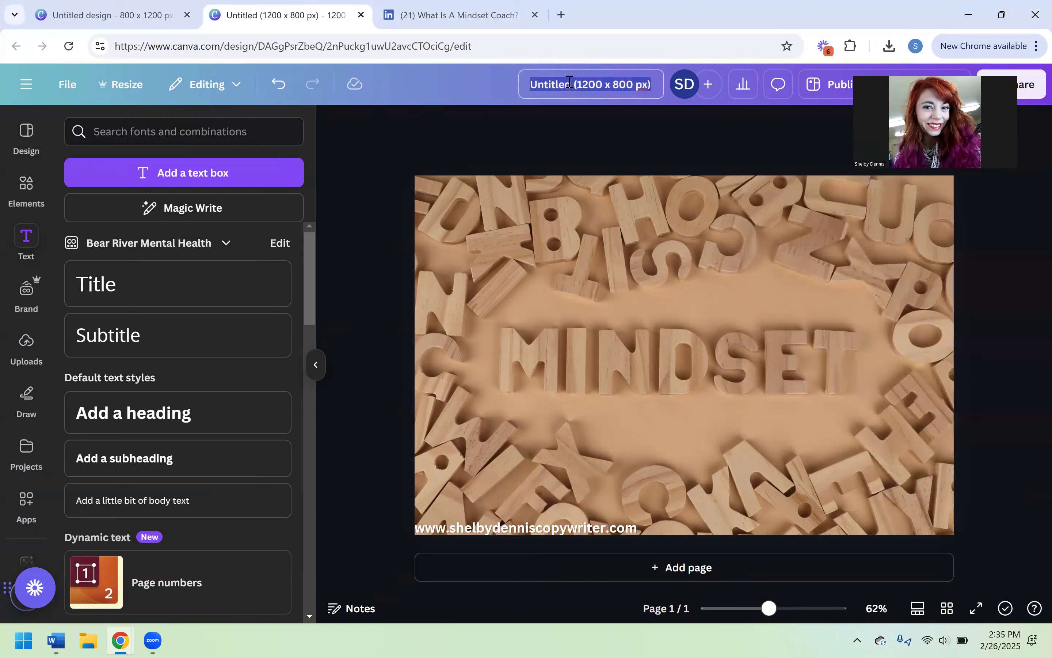
pyautogui.write('Mindset')
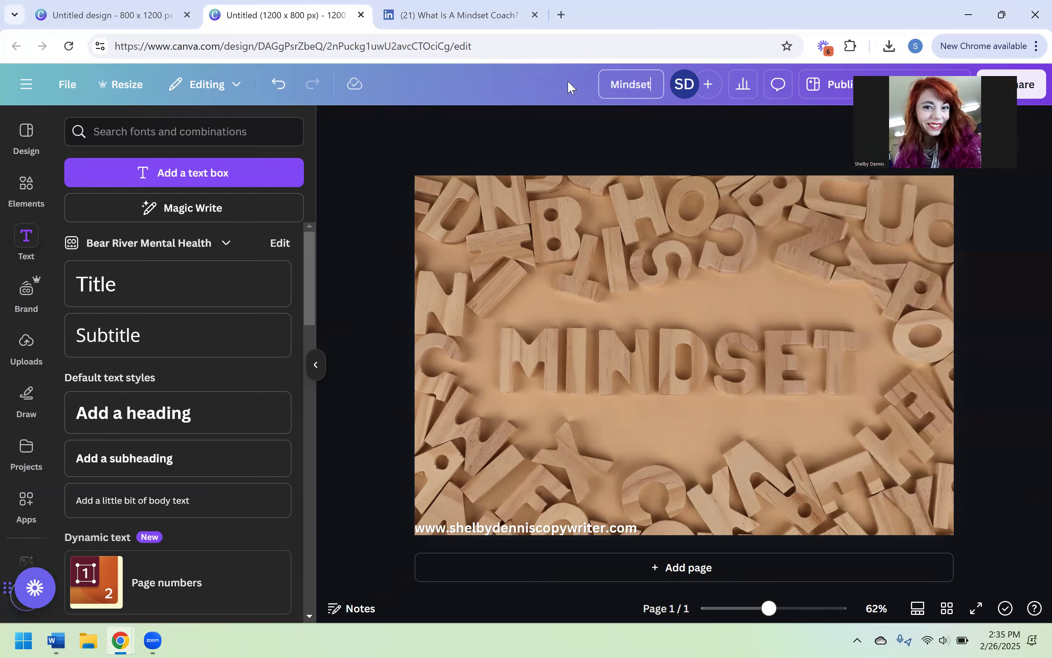
pyautogui.write(' Coach Article')
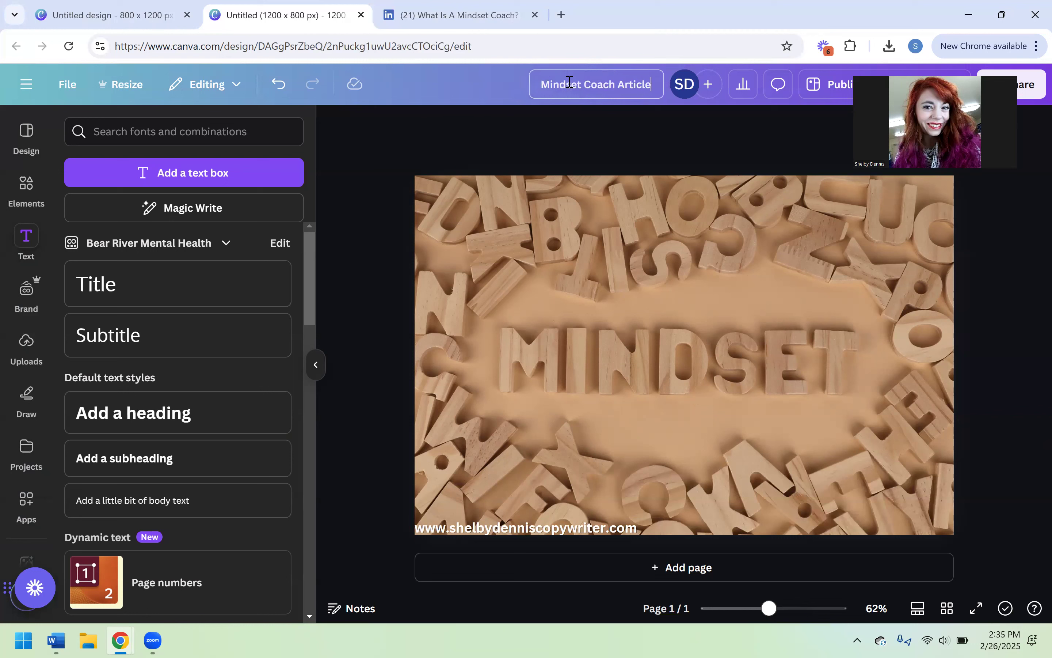
pyautogui.write(' Image 3')
pyautogui.click(465, 132)
# - View the folders that the design can be moved to, without moving it
pyautogui.click(66, 88)
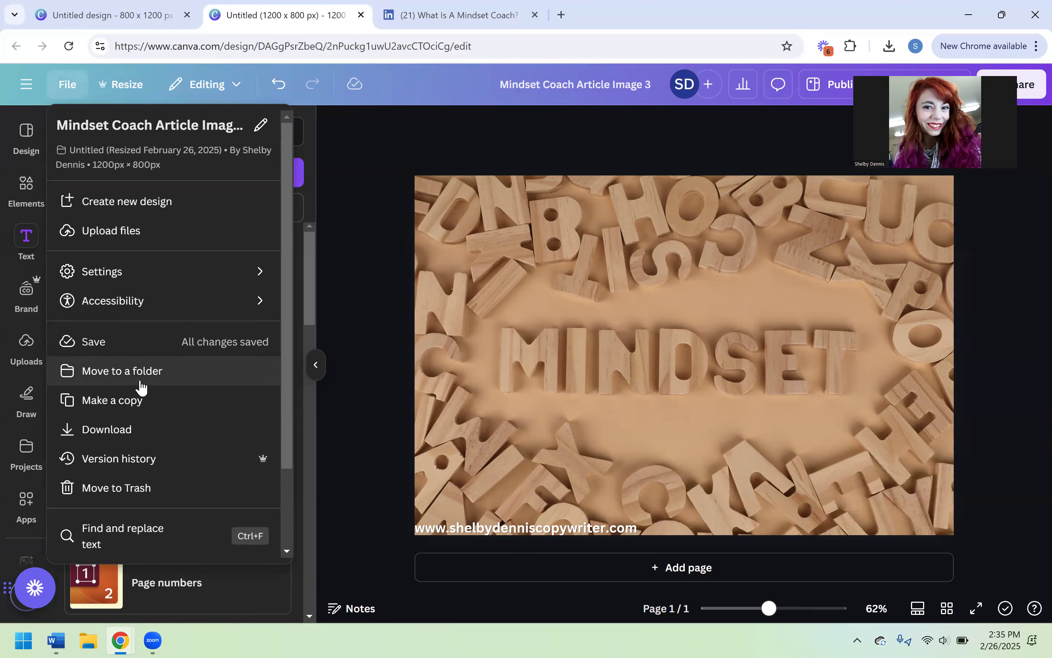
pyautogui.click(140, 381)
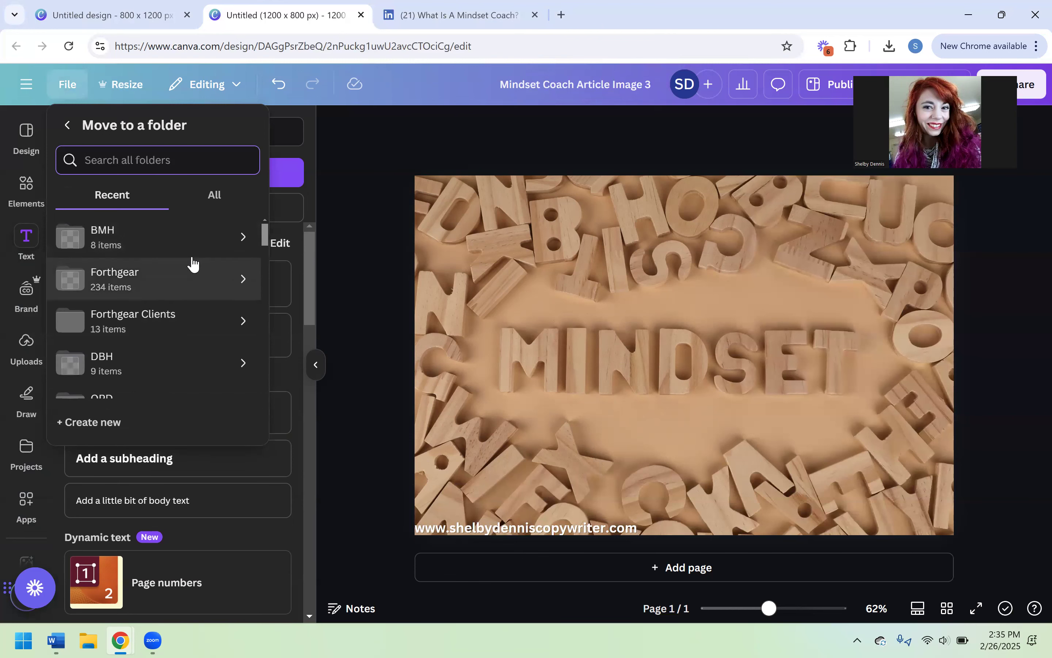
pyautogui.click(479, 132)
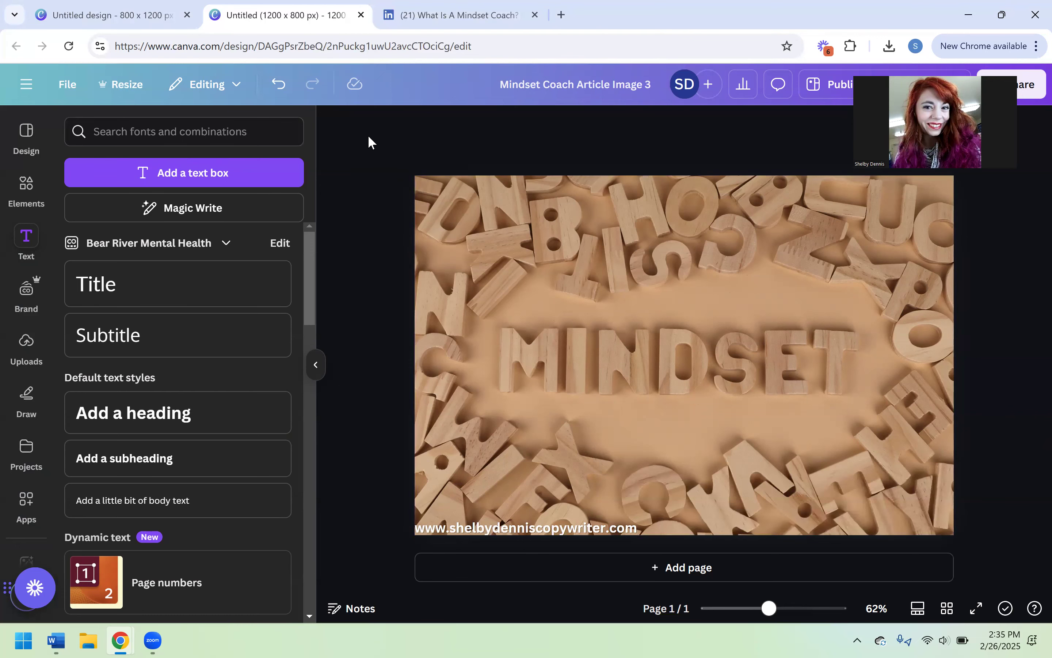
# - Check the cover image of the LinkedIn mindset coach article, return to the Canva design and delete the website text
pyautogui.click(398, 20)
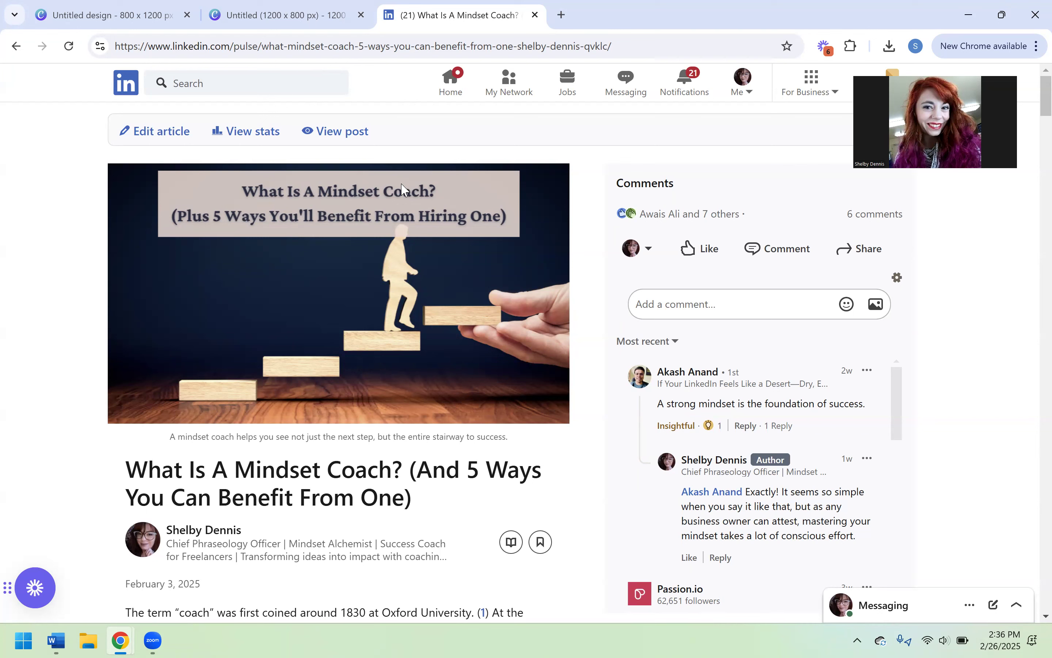
pyautogui.click(300, 23)
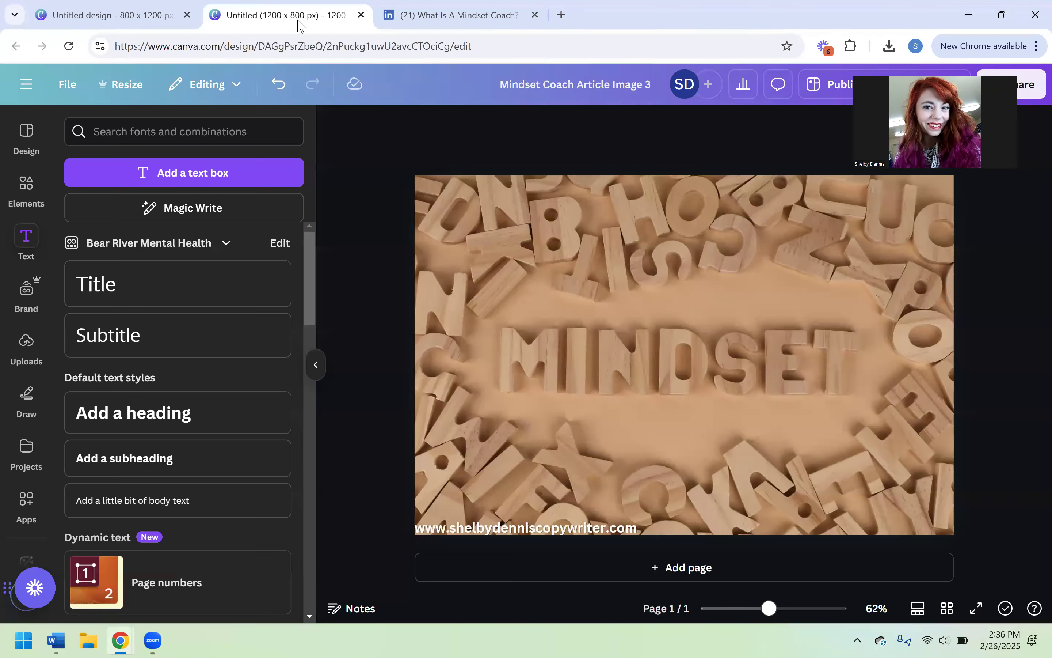
pyautogui.click(584, 527)
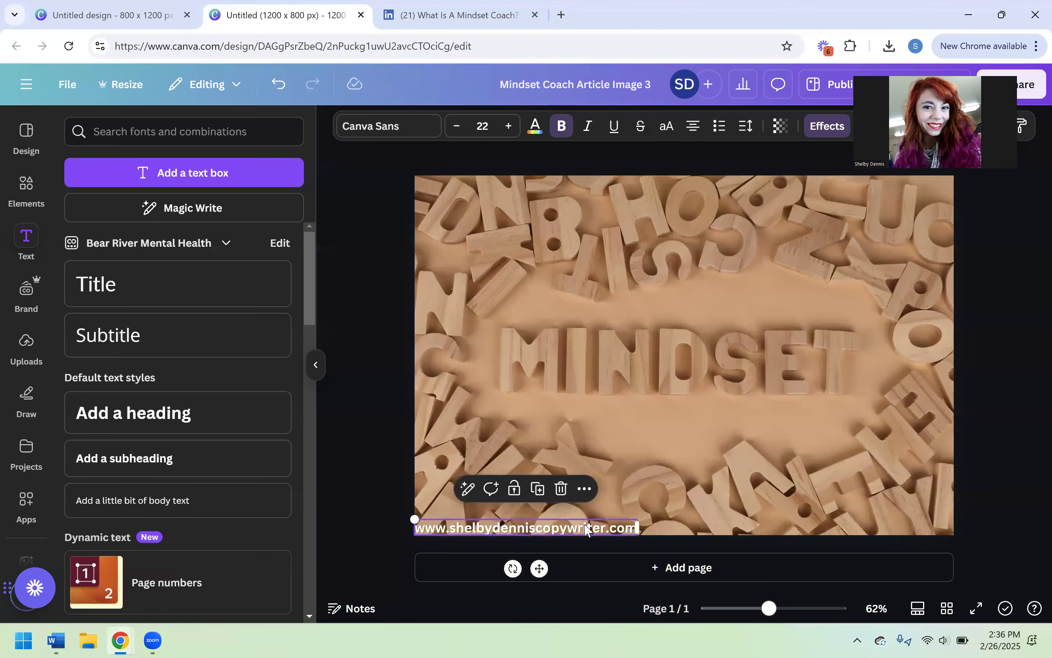
pyautogui.press('Delete')
# - Search the design elements for "rect" and add the Rectangle shape to the page
pyautogui.click(26, 185)
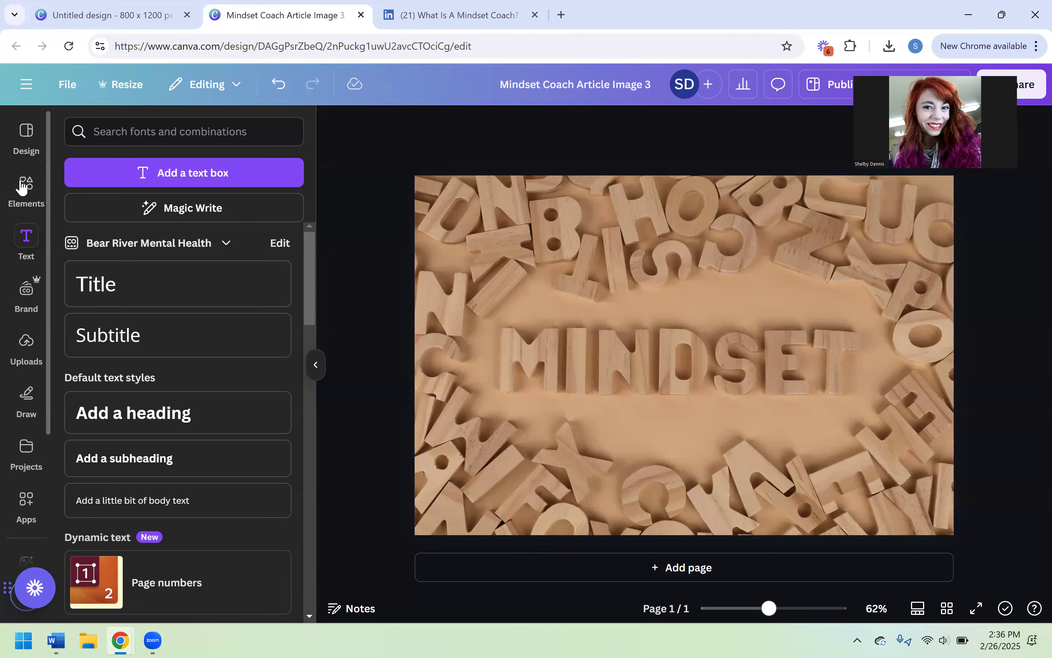
pyautogui.doubleClick(178, 130)
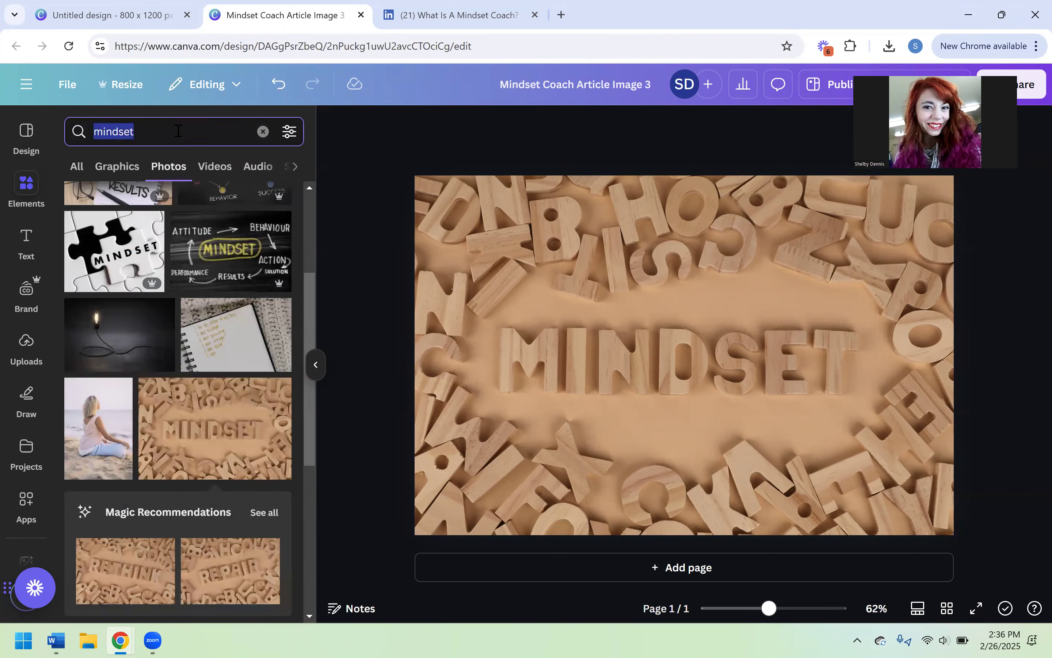
pyautogui.press('BackSpace')
pyautogui.write('rect')
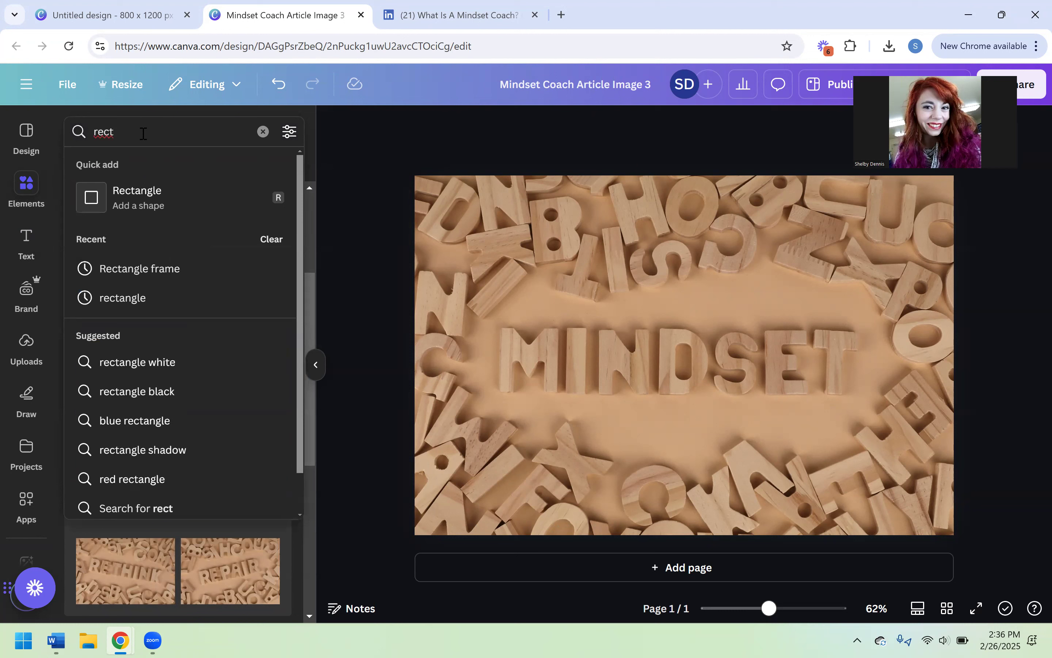
pyautogui.click(192, 208)
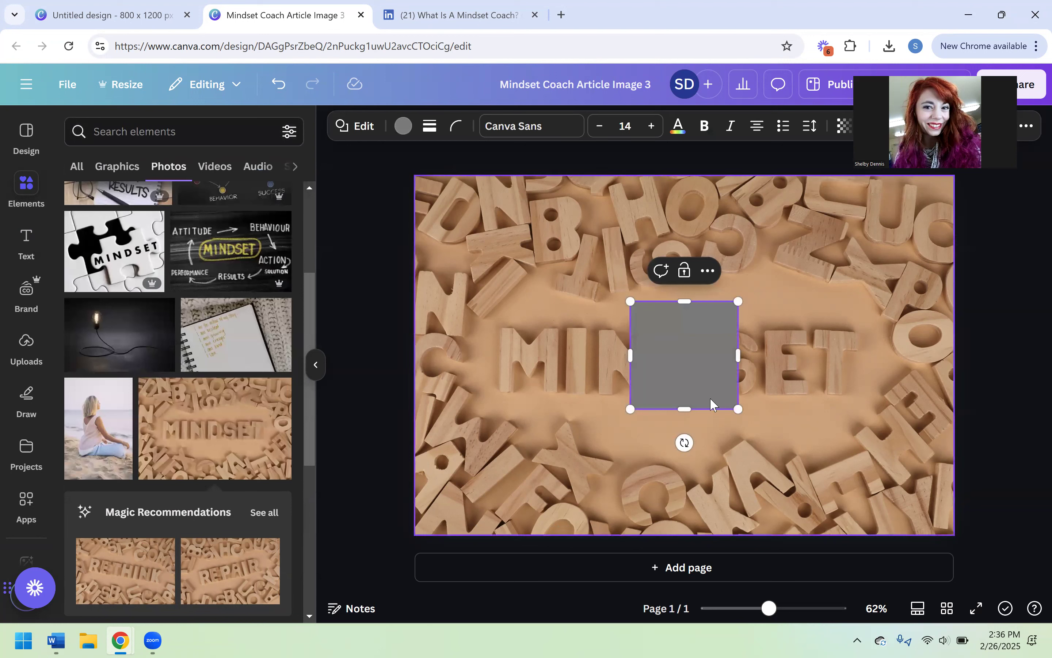
pyautogui.click(778, 441)
# - Move the rectangle above the word MINDSET and stretch it to about 946 × 255 px
pyautogui.moveTo(709, 372); pyautogui.dragTo(529, 262)
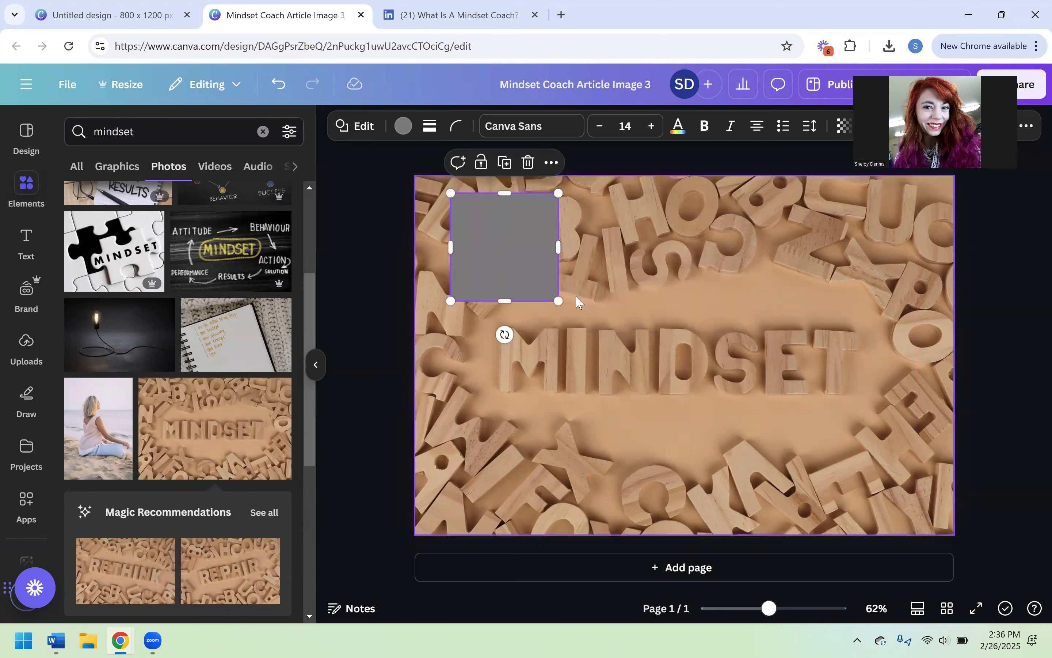
pyautogui.moveTo(559, 301); pyautogui.dragTo(875, 307)
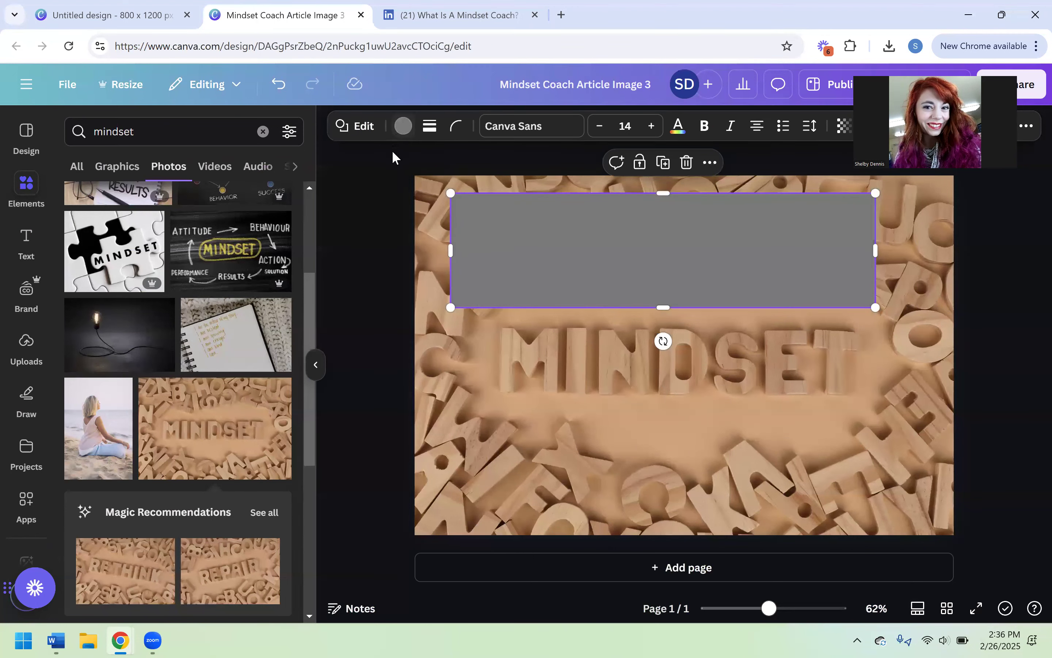
# - Fill the rectangle with White #ffffff
pyautogui.click(359, 244)
pyautogui.click(461, 246)
pyautogui.click(403, 132)
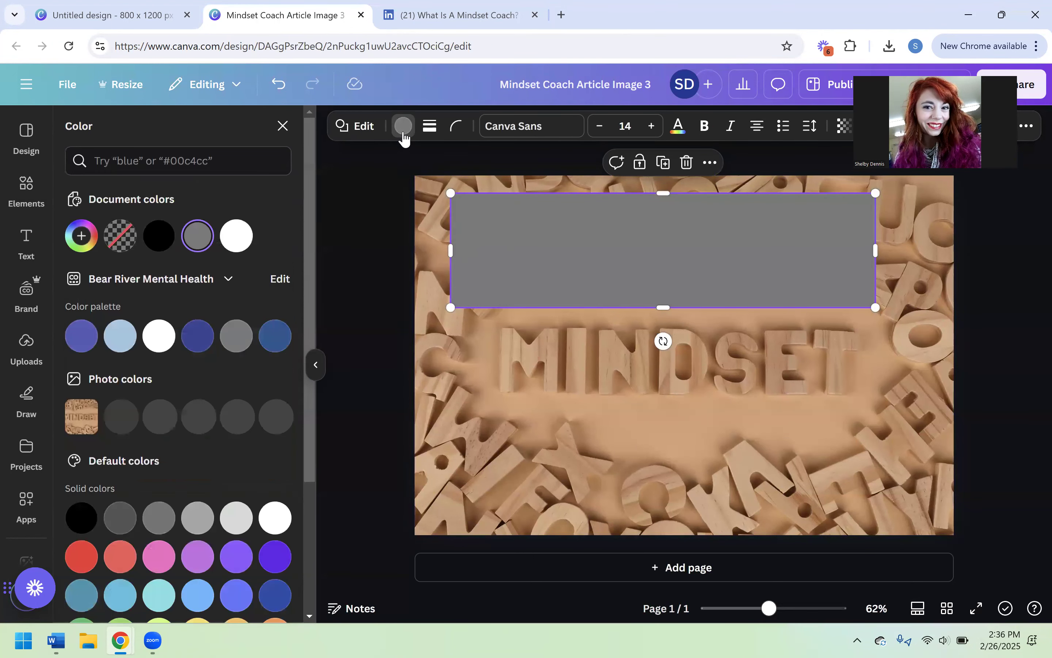
pyautogui.click(240, 244)
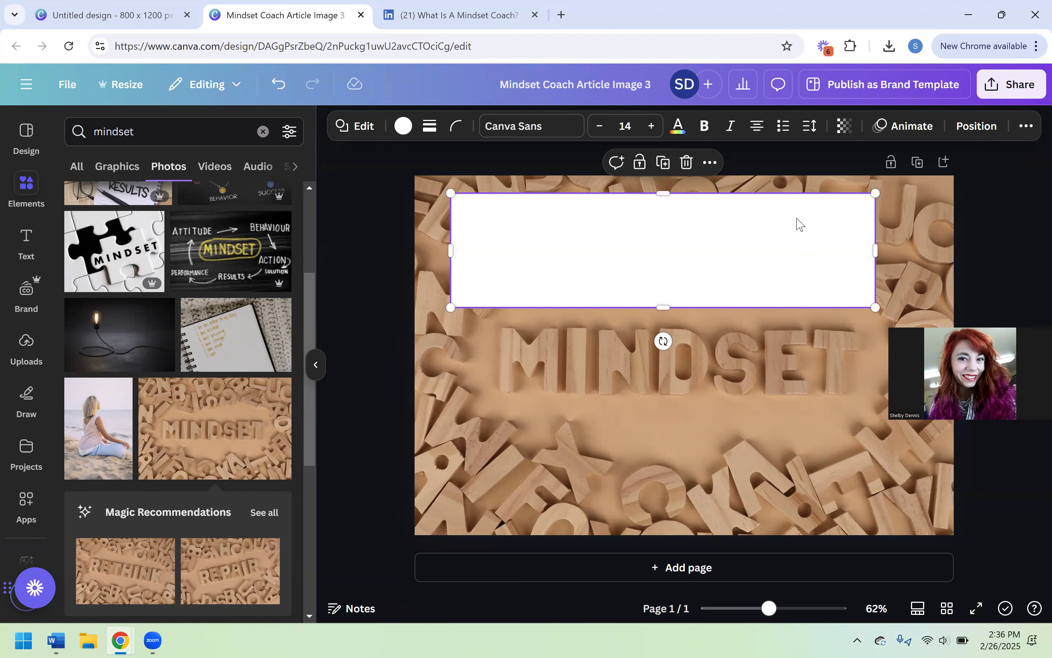
# - Centre the white rectangle horizontally on the page
pyautogui.click(974, 127)
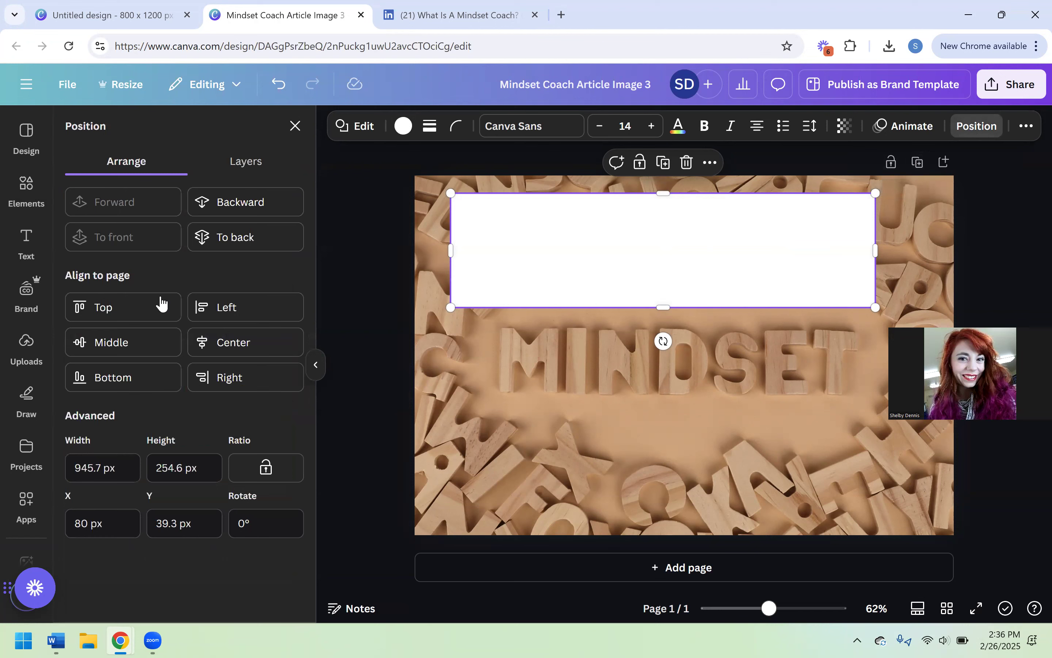
pyautogui.click(223, 342)
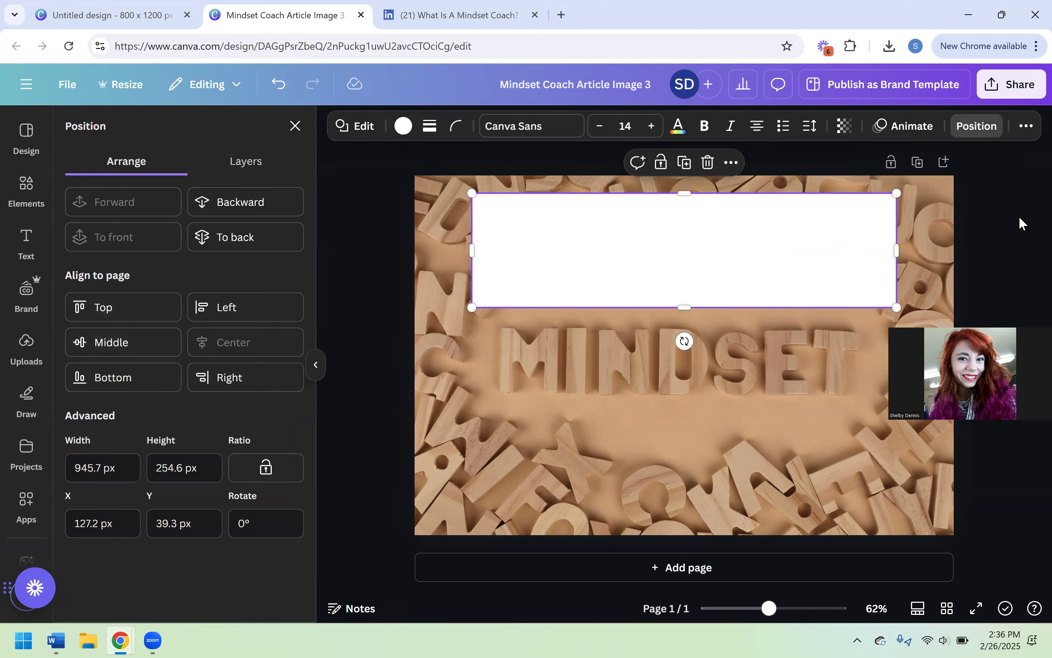
pyautogui.click(977, 126)
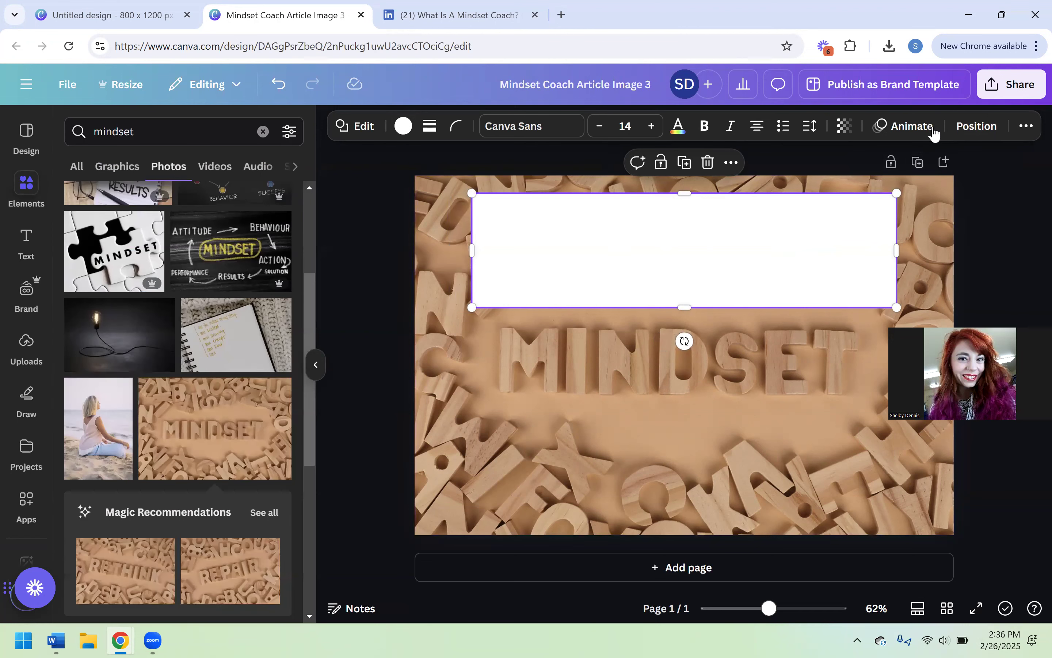
# - Lower the white rectangle's opacity so that it is semi-transparent over the photo, and deselect it
pyautogui.click(845, 127)
pyautogui.moveTo(878, 186); pyautogui.dragTo(844, 189)
pyautogui.click(616, 230)
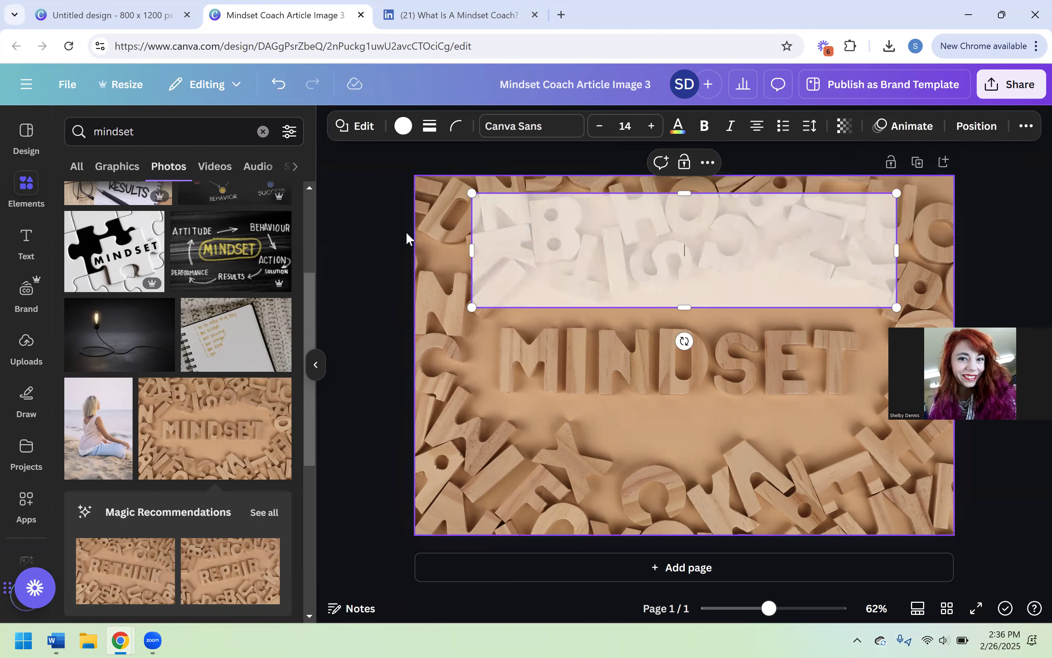
pyautogui.click(403, 231)
# - Add a text box reading "5 Reasons to Hire a Mindset Coach" and place it over the semi-transparent rectangle
pyautogui.click(26, 239)
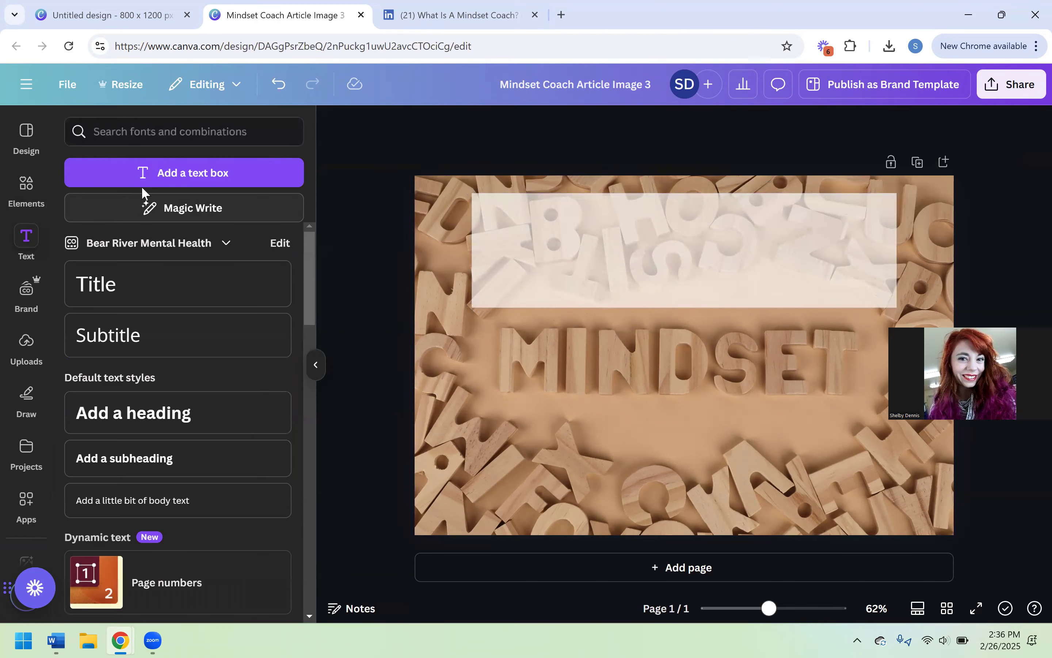
pyautogui.click(119, 187)
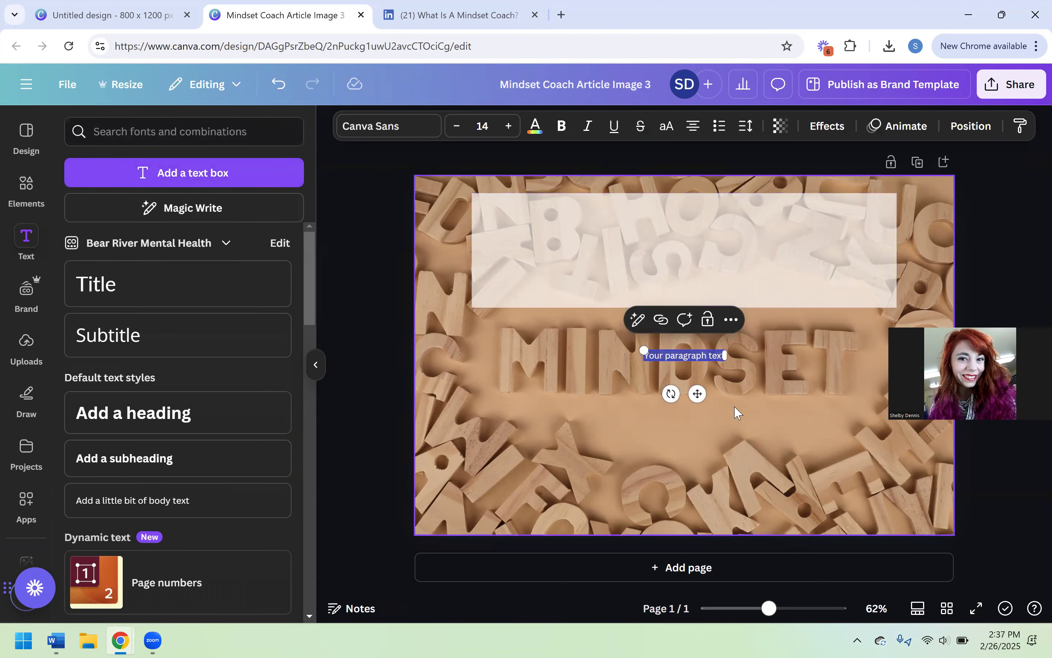
pyautogui.write('S')
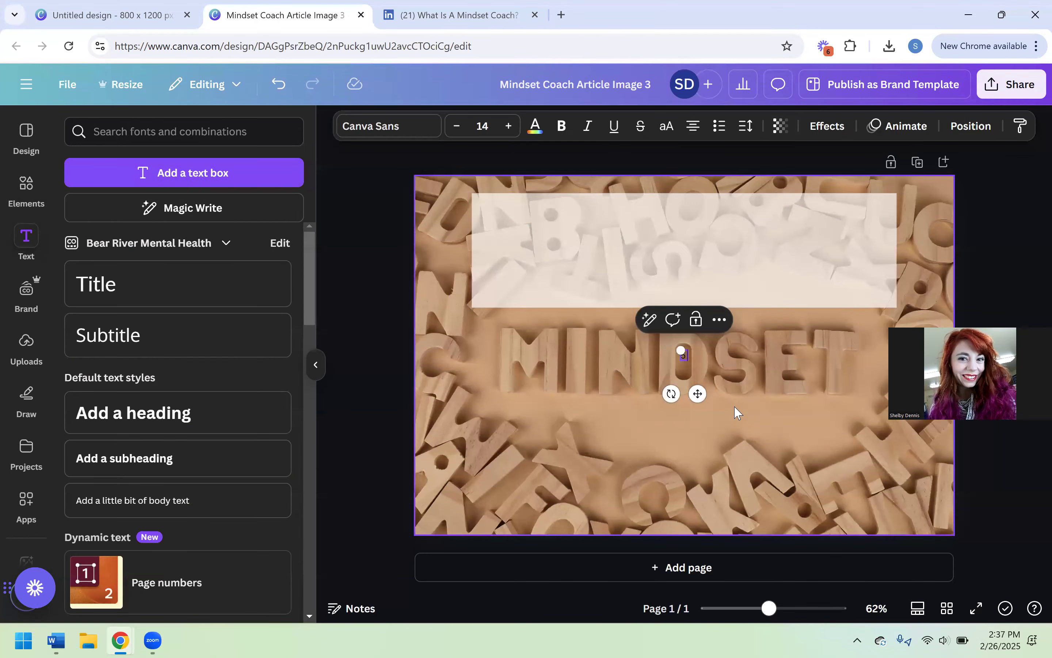
pyautogui.write(' Reasons to Hire')
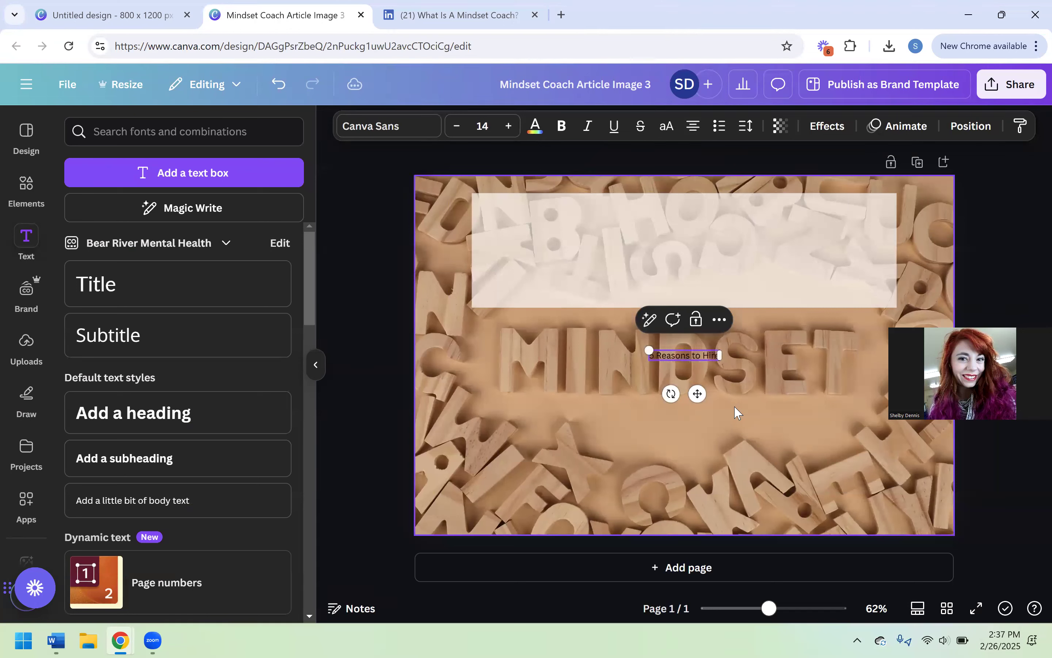
pyautogui.write(' a Mindset Coach')
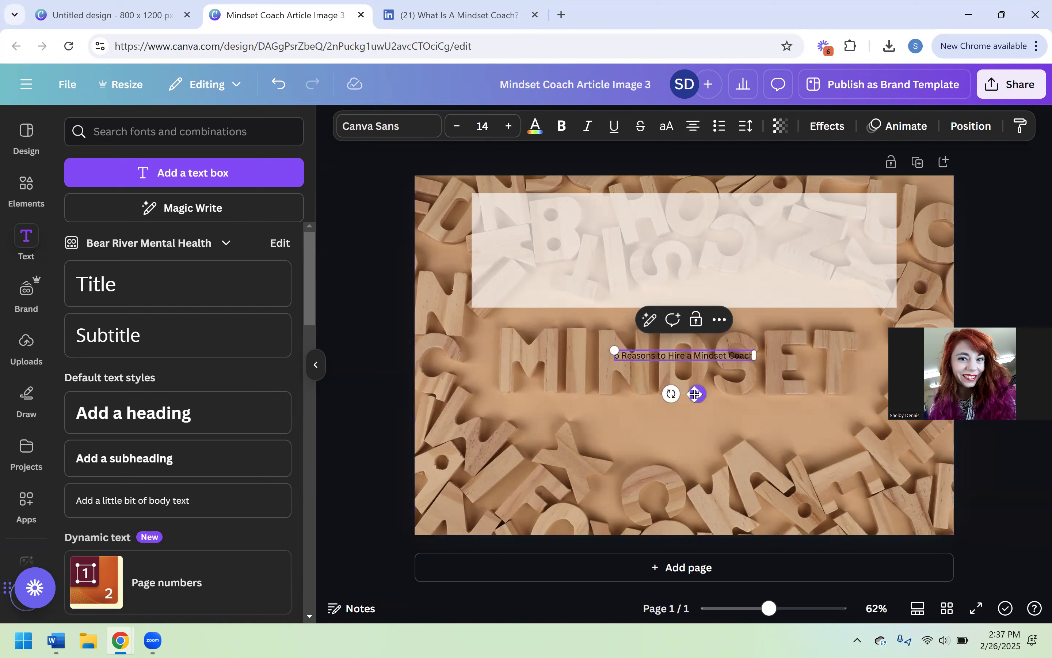
pyautogui.moveTo(697, 393); pyautogui.dragTo(684, 272)
pyautogui.click(604, 229)
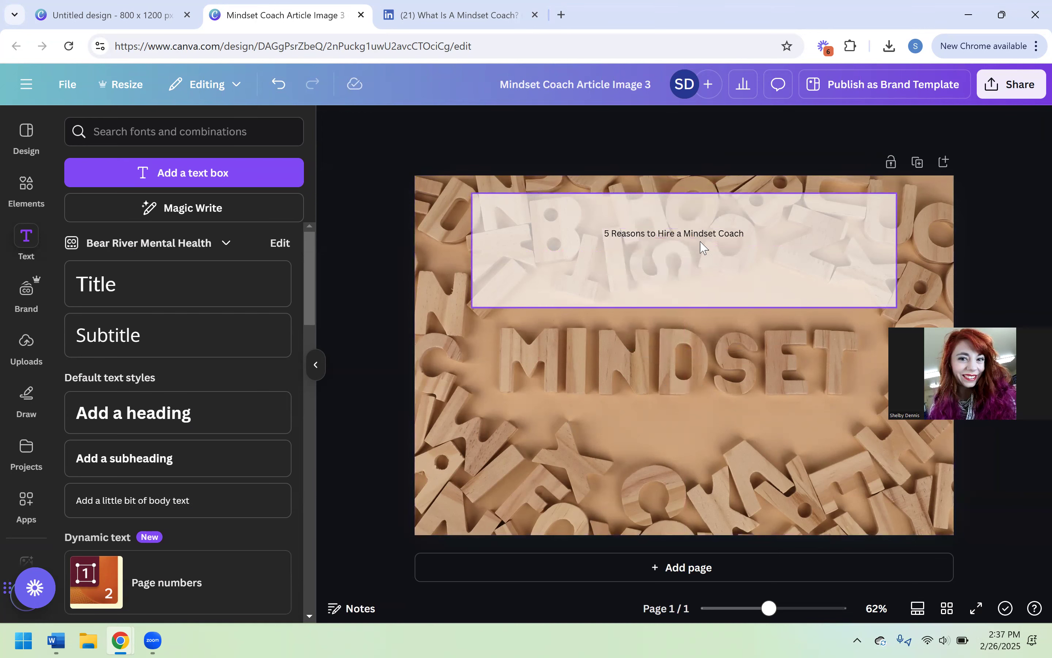
# - Set the title text to font size 40 and make it bold
pyautogui.click(715, 242)
pyautogui.click(484, 131)
pyautogui.click(485, 133)
pyautogui.write('60')
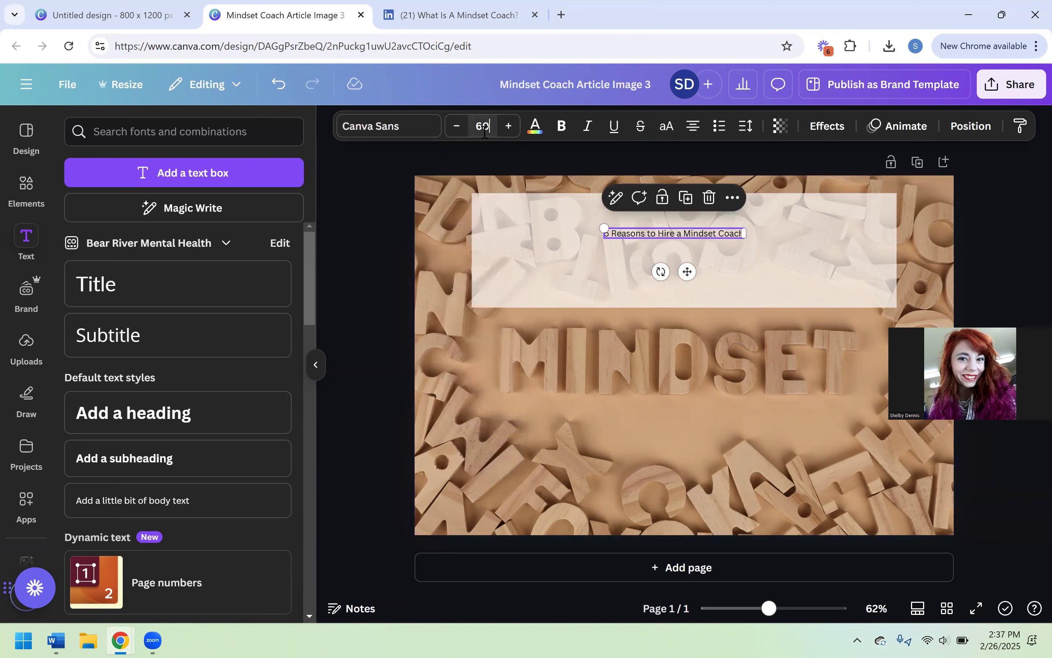
pyautogui.press('Return')
pyautogui.click(484, 133)
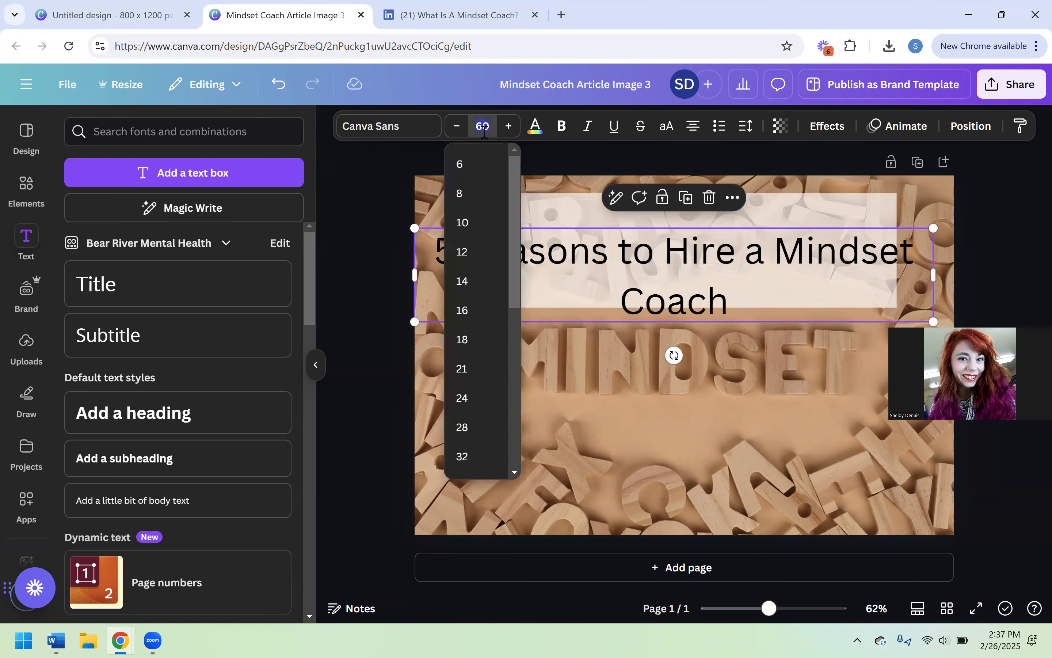
pyautogui.write('40')
pyautogui.press('Return')
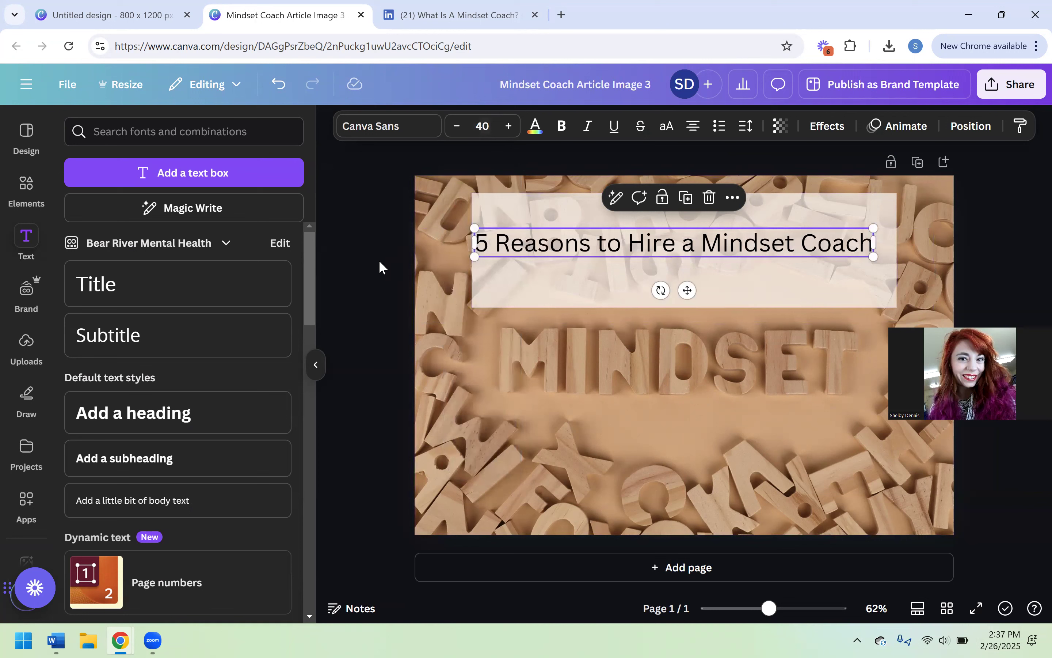
pyautogui.click(561, 129)
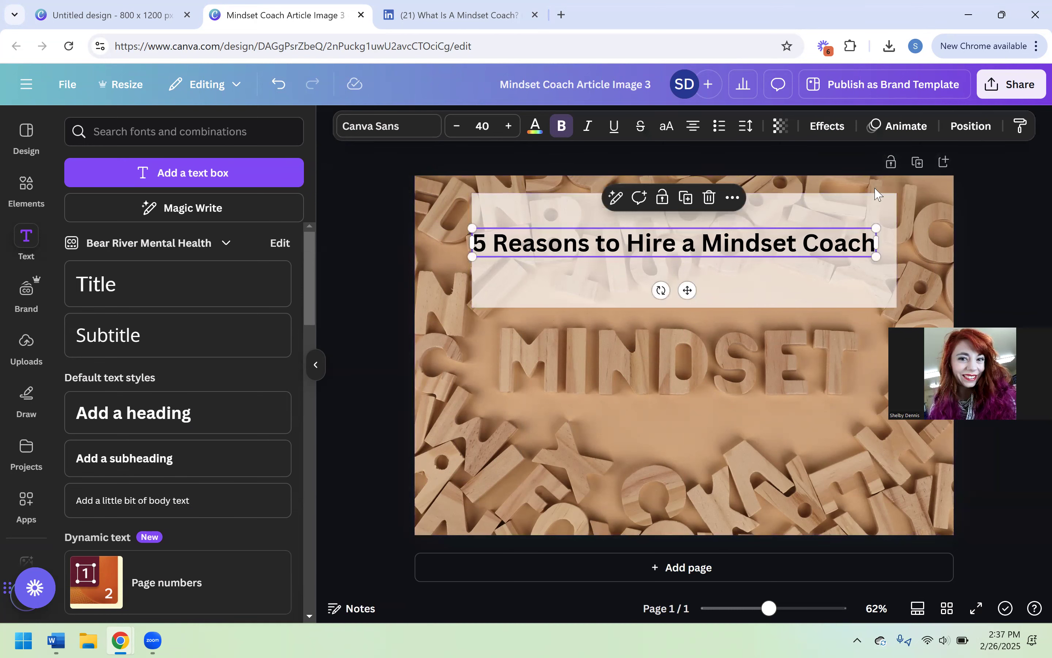
# - Centre the title horizontally on the page and align it with the rectangle's vertical middle
pyautogui.click(966, 130)
pyautogui.click(226, 343)
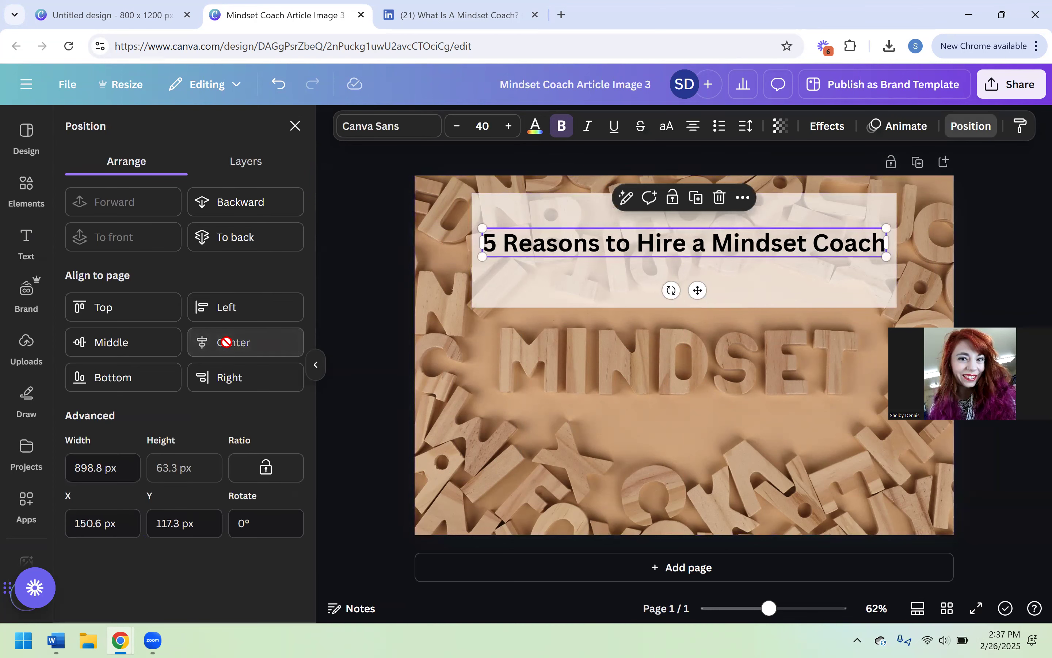
pyautogui.keyDown('shift'); pyautogui.click(516, 212); pyautogui.keyUp('shift')
pyautogui.click(121, 342)
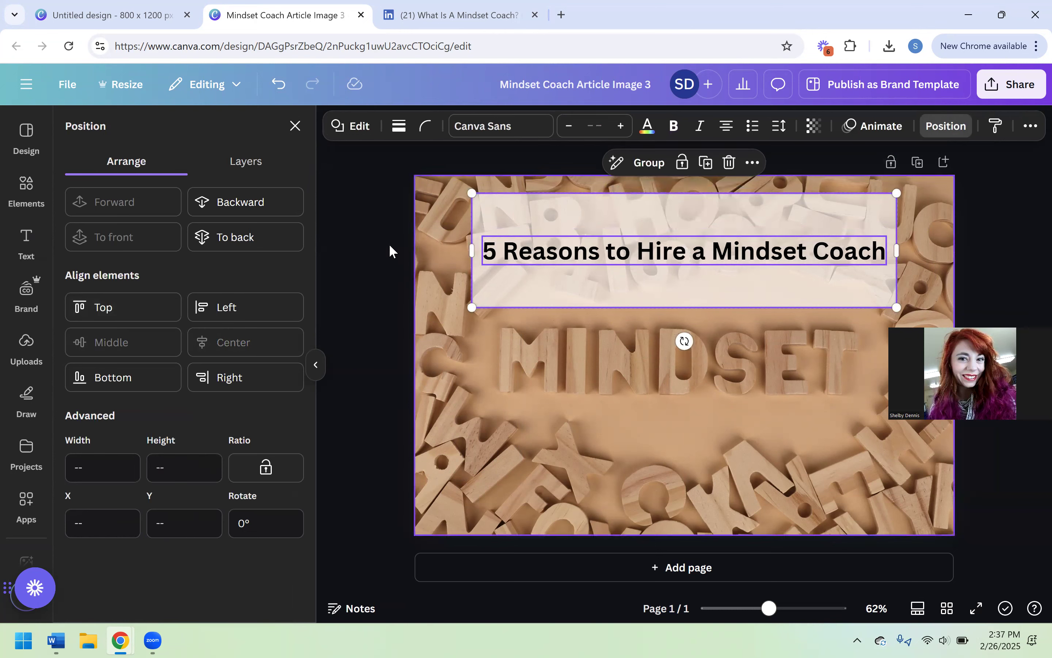
pyautogui.click(357, 246)
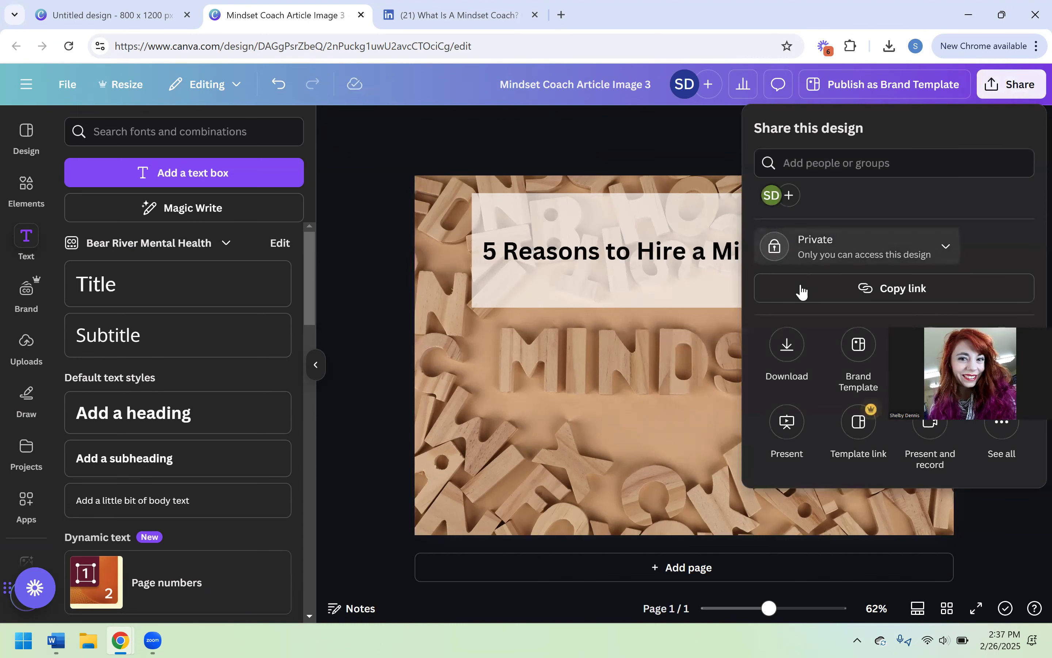
# - Download the finished cover design as a PNG at 1,200 × 800 px
pyautogui.click(787, 363)
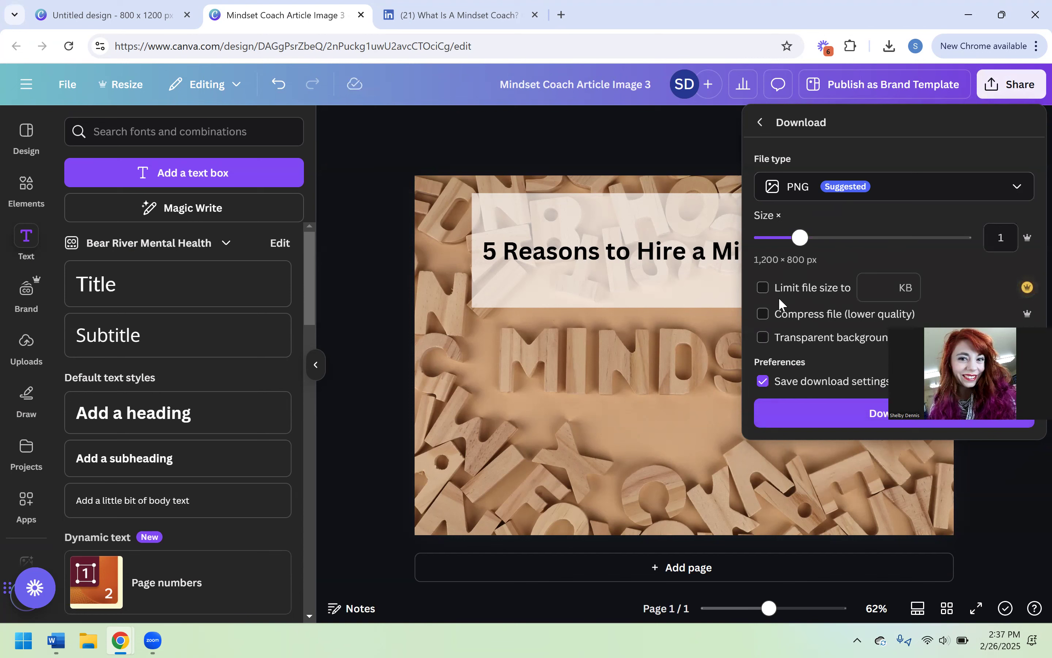
pyautogui.click(870, 415)
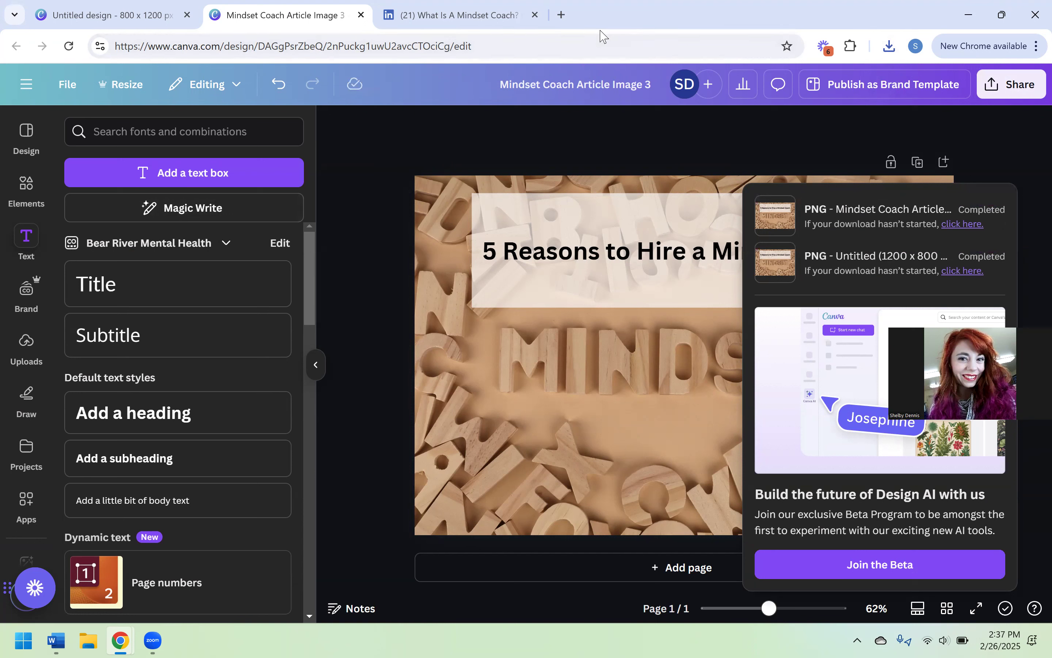
# - Search the web for "pixabay", open the Pixabay site and look over its home page
pyautogui.click(397, 47)
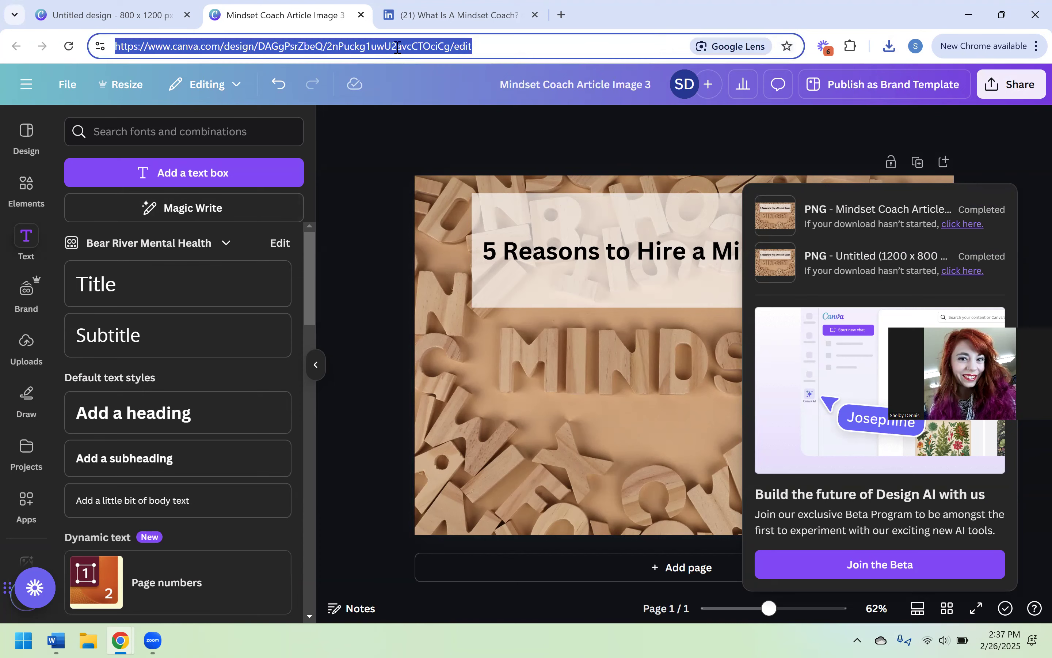
pyautogui.write('pixabay')
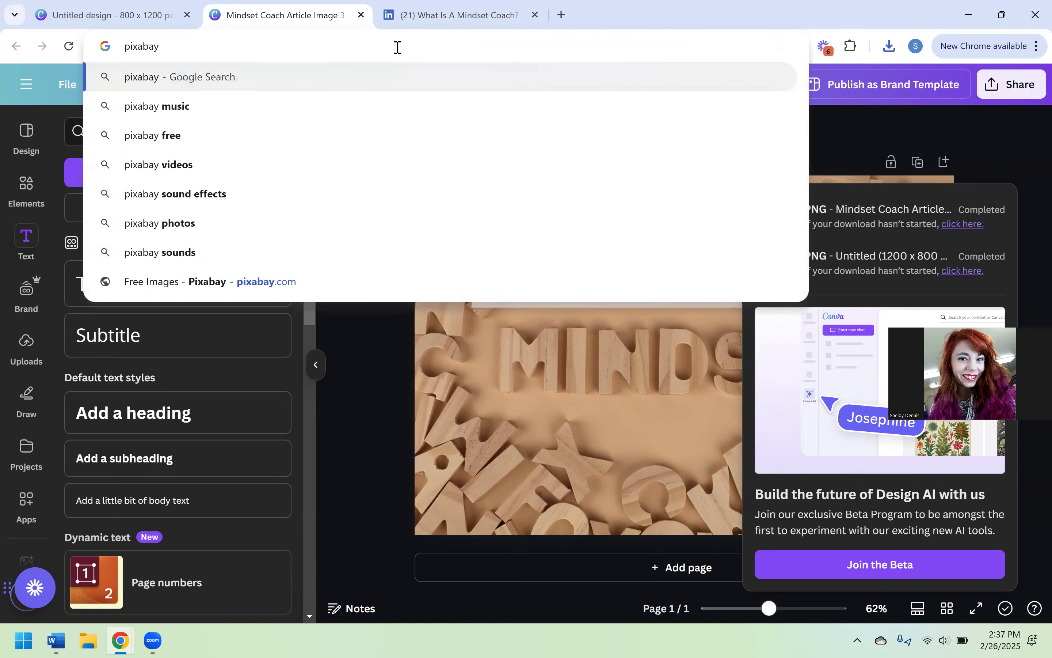
pyautogui.press('Return')
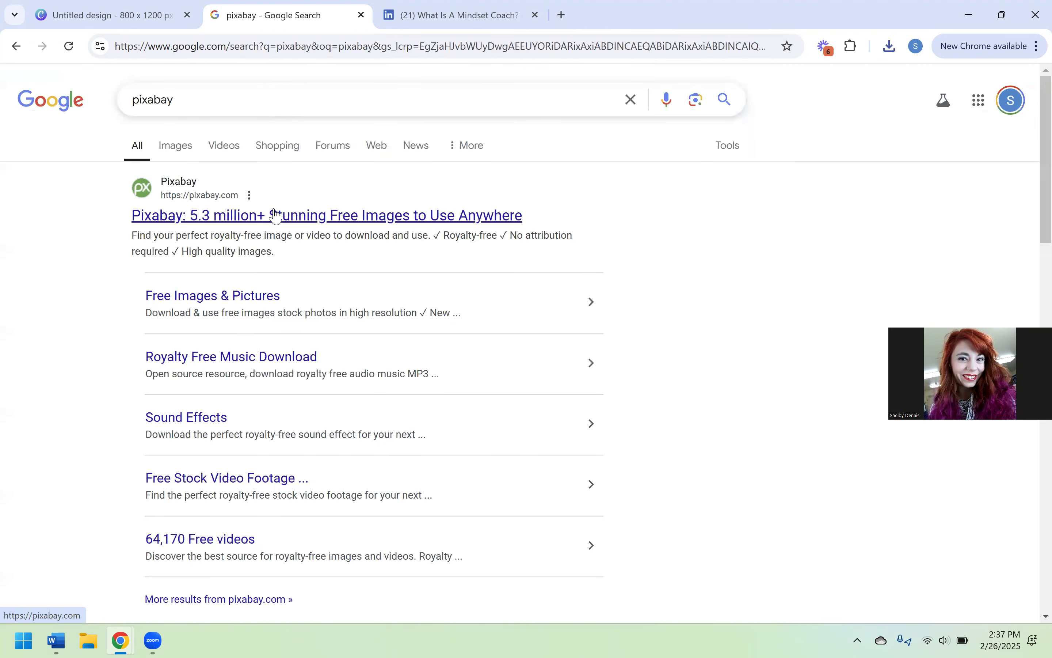
pyautogui.click(276, 214)
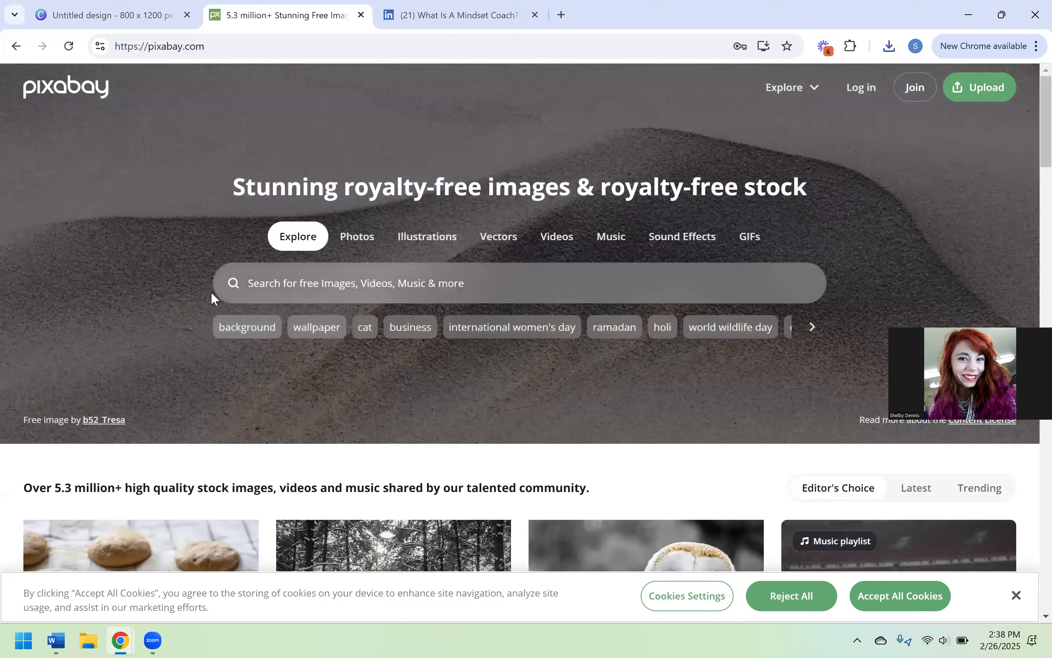
pyautogui.scroll(-2, 210, 291)
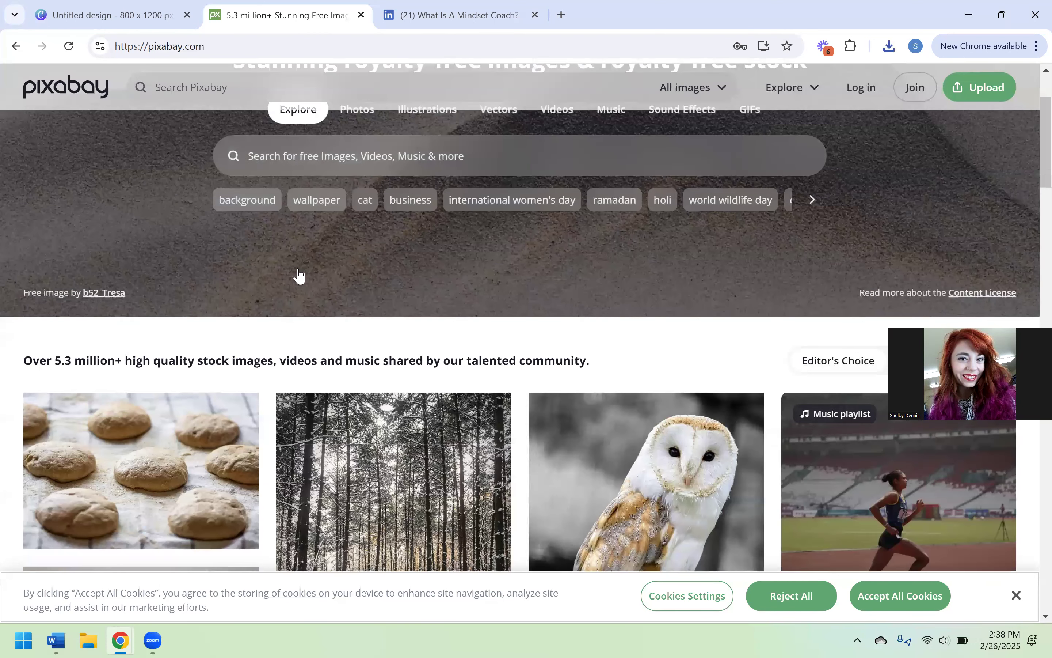
pyautogui.scroll(2, 299, 276)
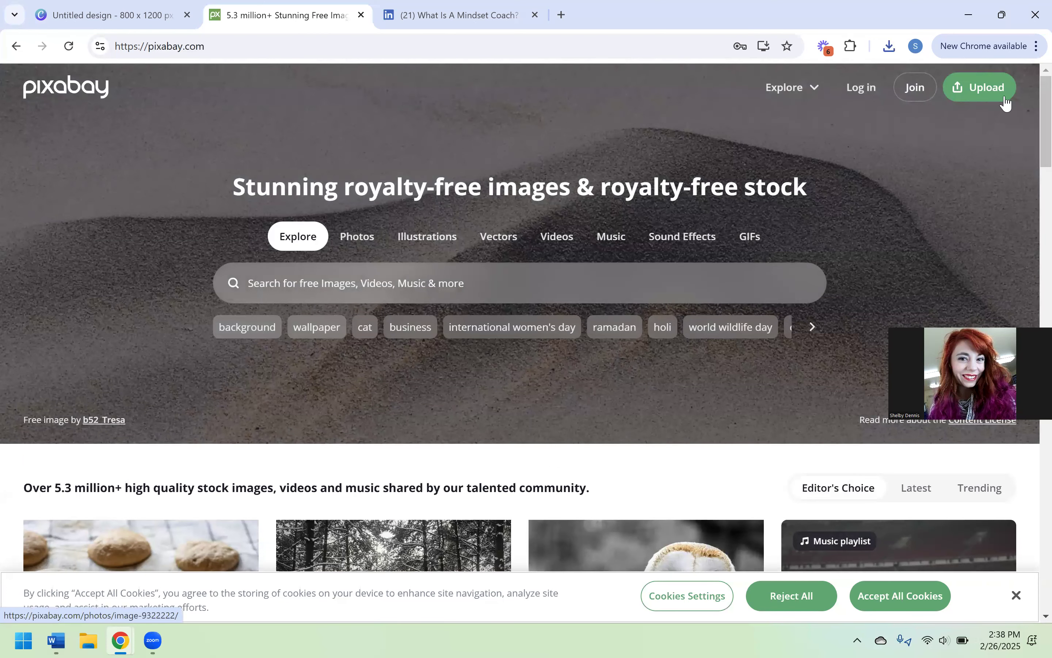
pyautogui.click(313, 289)
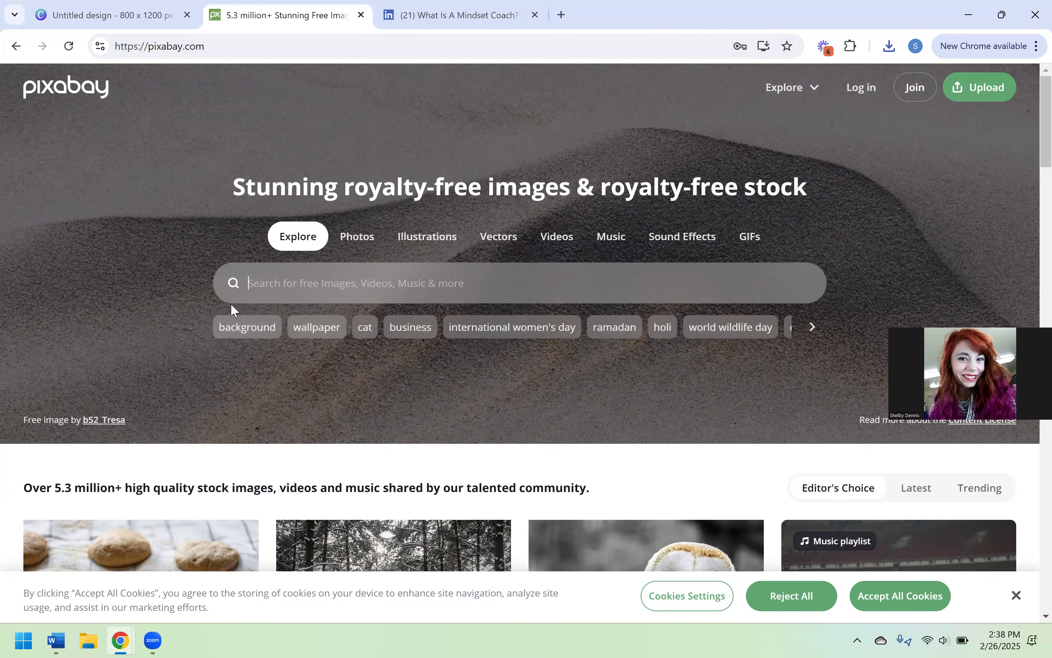
pyautogui.scroll(-5, 401, 295)
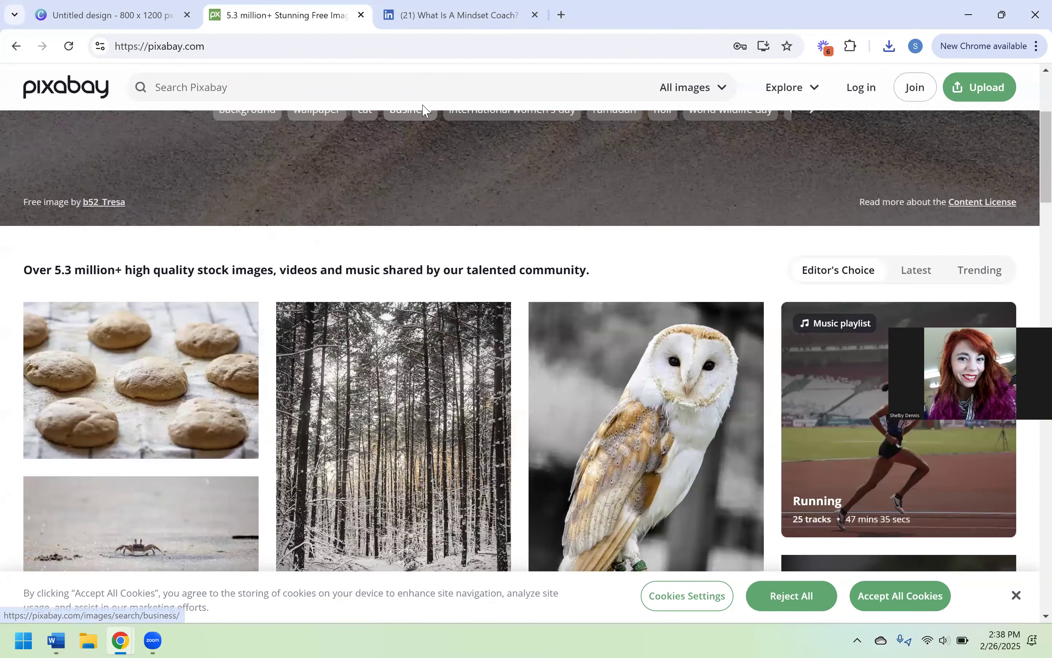
# - Switch to LinkedIn, open the salon retail article from the profile's featured items and examine the photo credit under its cover image
pyautogui.click(393, 20)
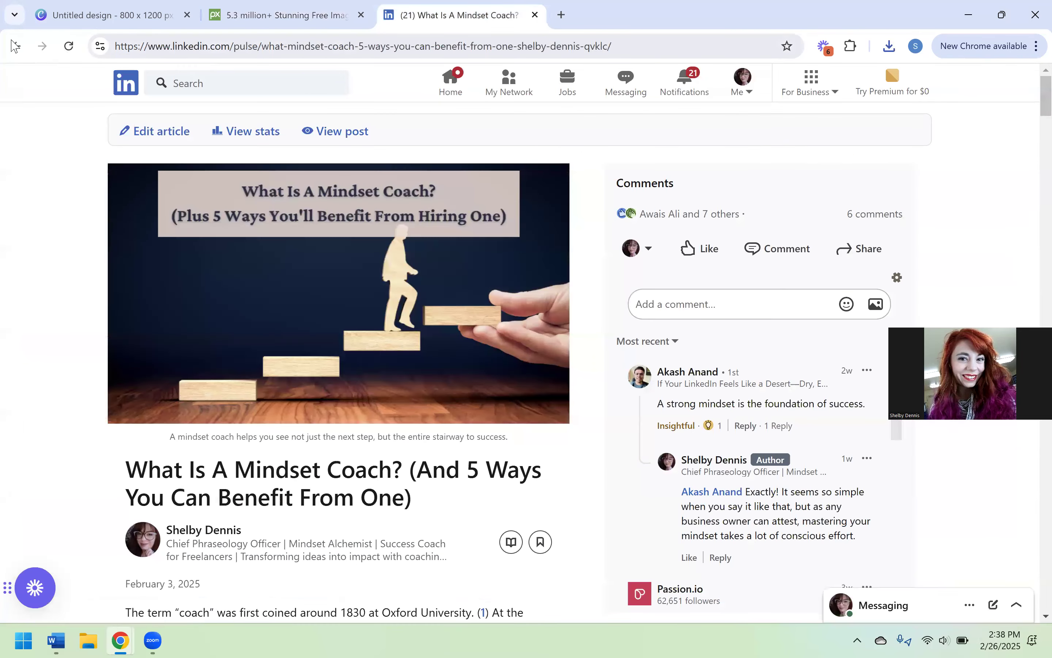
pyautogui.click(14, 46)
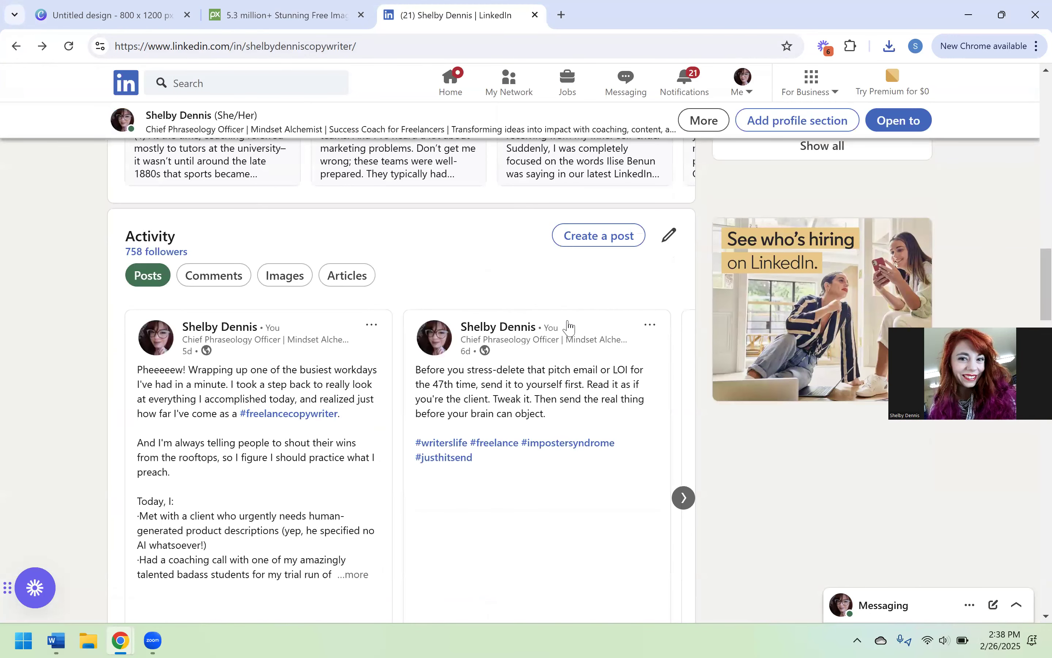
pyautogui.scroll(5, 569, 327)
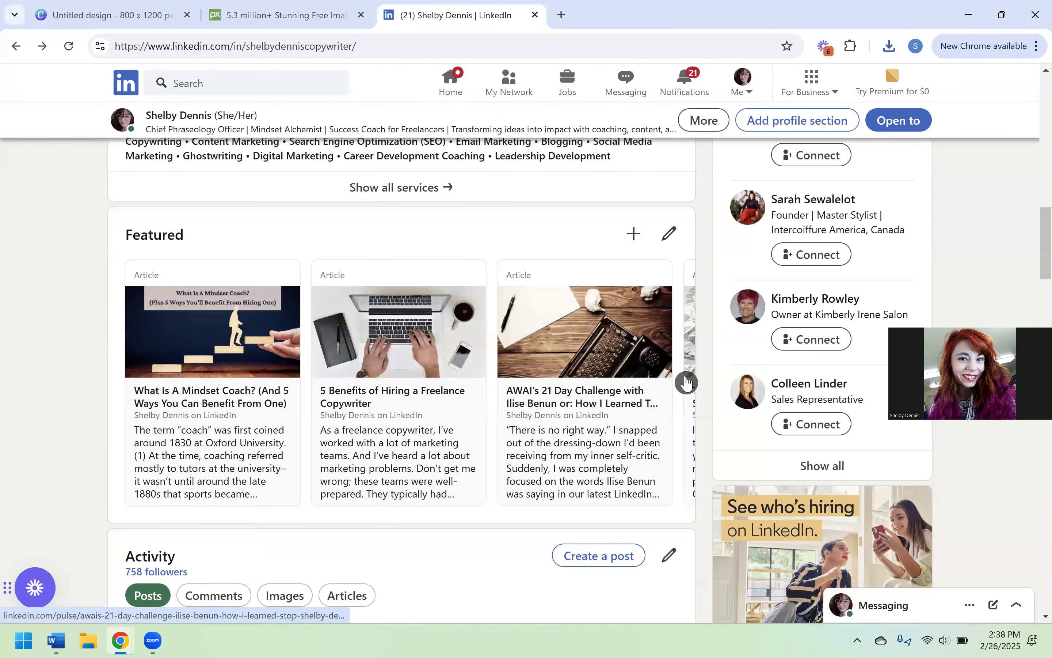
pyautogui.click(686, 383)
pyautogui.click(581, 349)
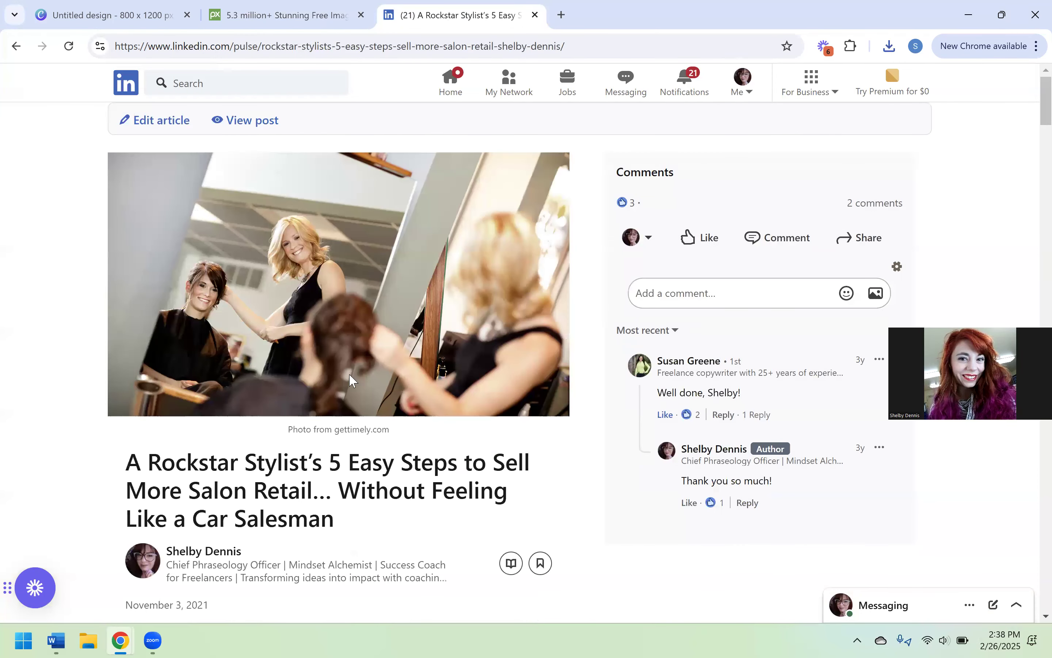
pyautogui.scroll(-1, 353, 382)
pyautogui.moveTo(392, 398); pyautogui.dragTo(283, 398)
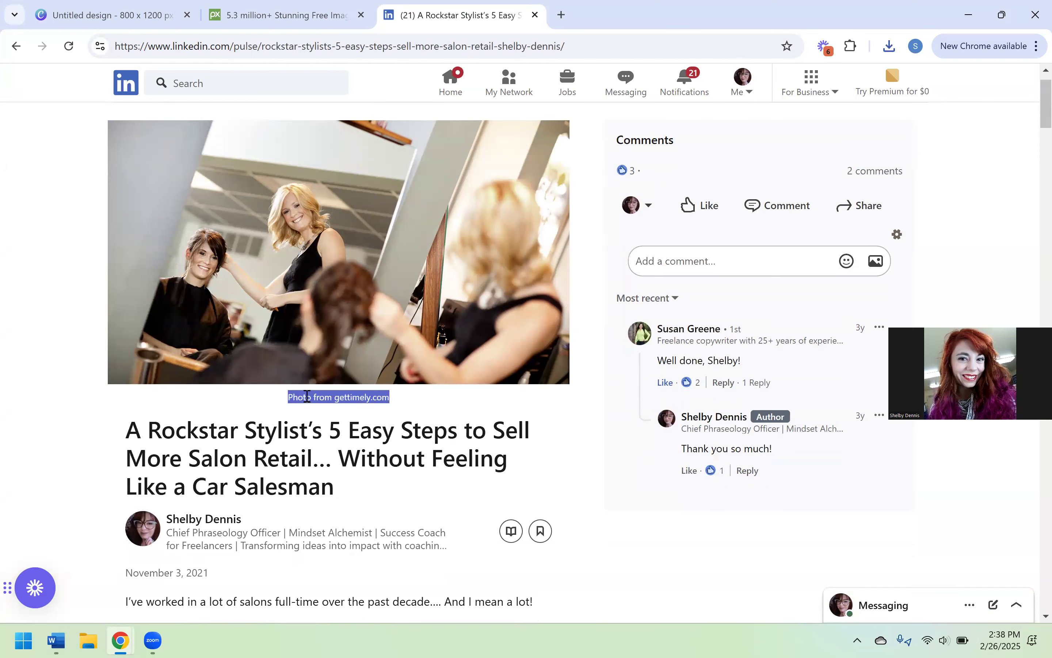
pyautogui.click(391, 401)
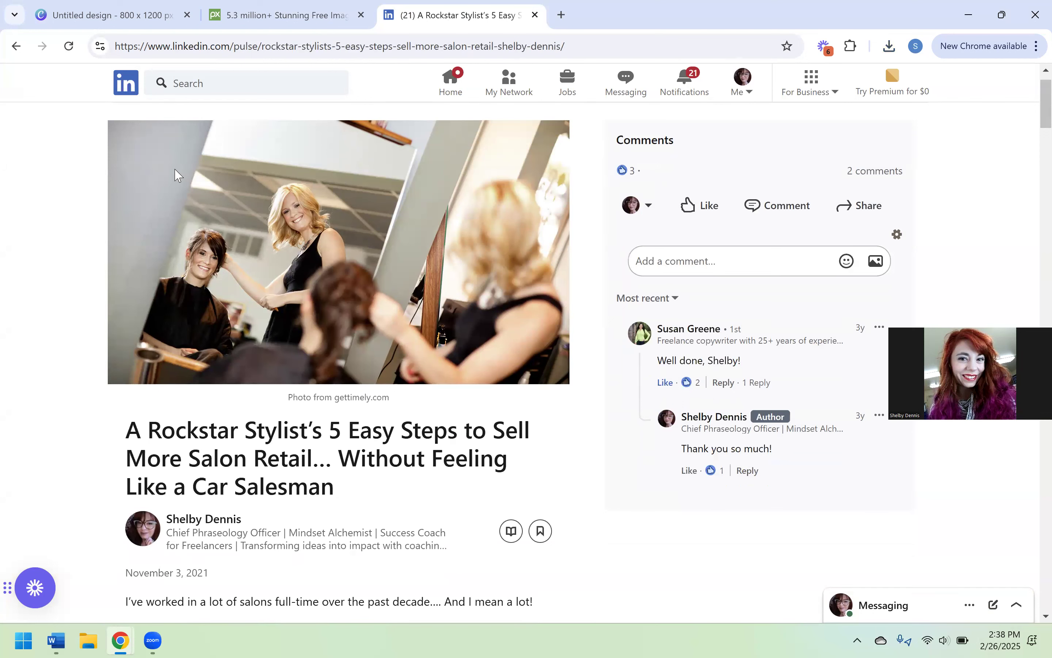
# - Open the LinkedIn home feed and return to the Pixabay home page
pyautogui.click(132, 89)
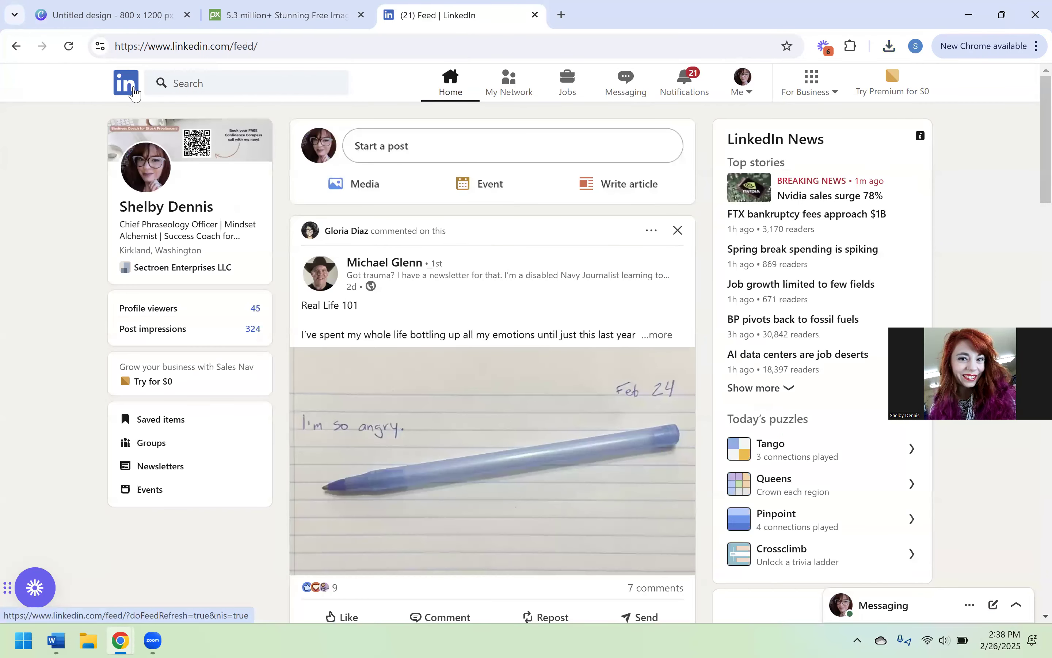
pyautogui.click(246, 23)
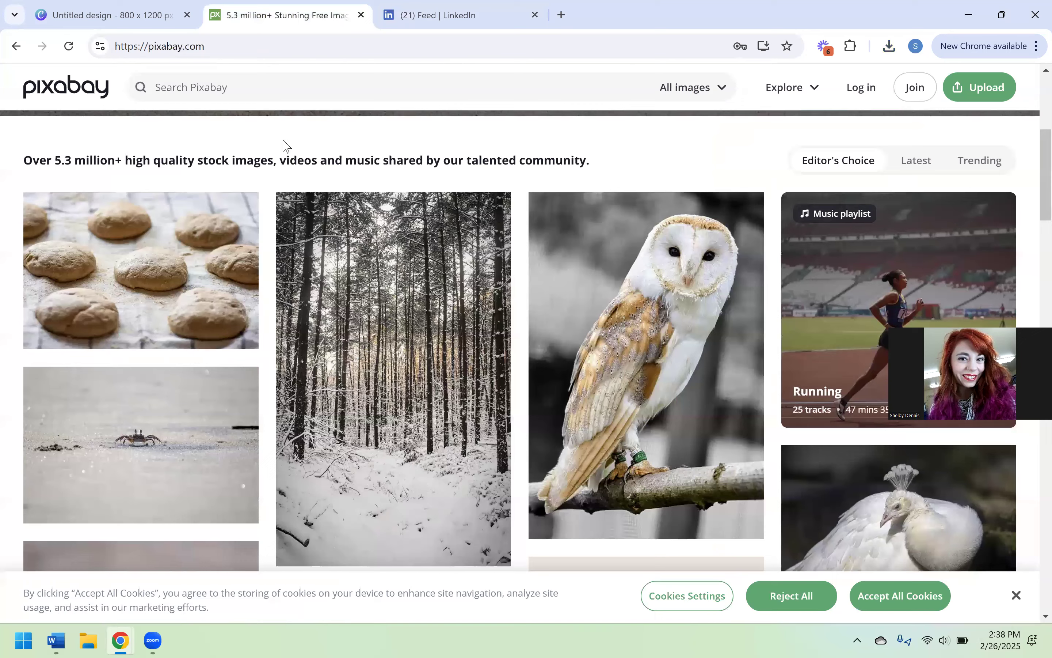
pyautogui.scroll(5, 481, 135)
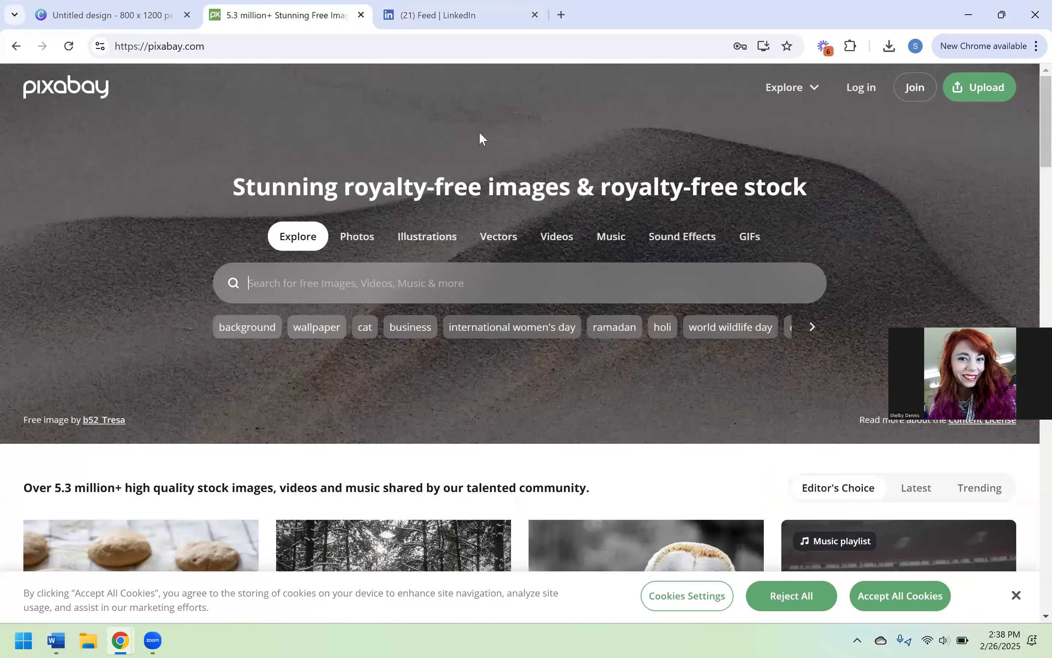